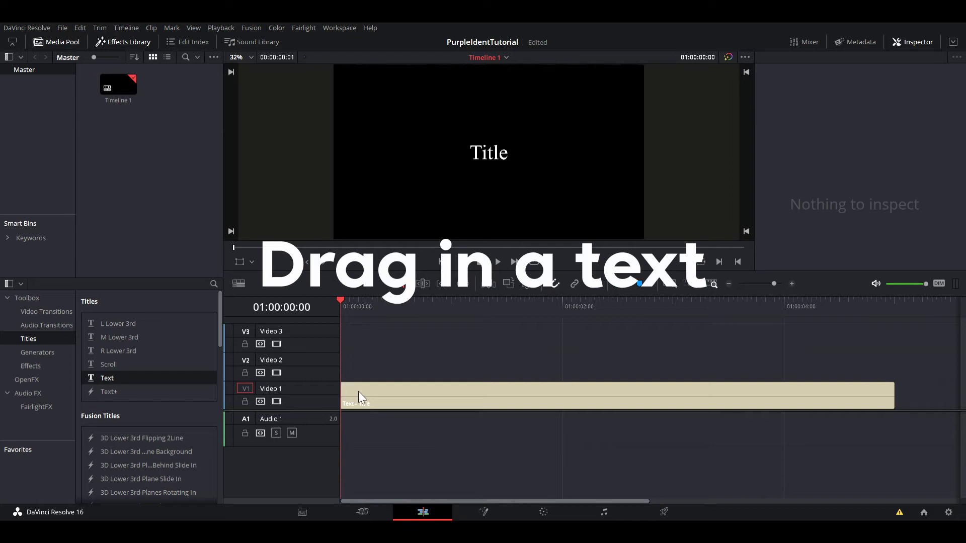
- Change the Video 1 title's text to "Your Name" and its font to Akira Expanded, Black
click(381, 391)
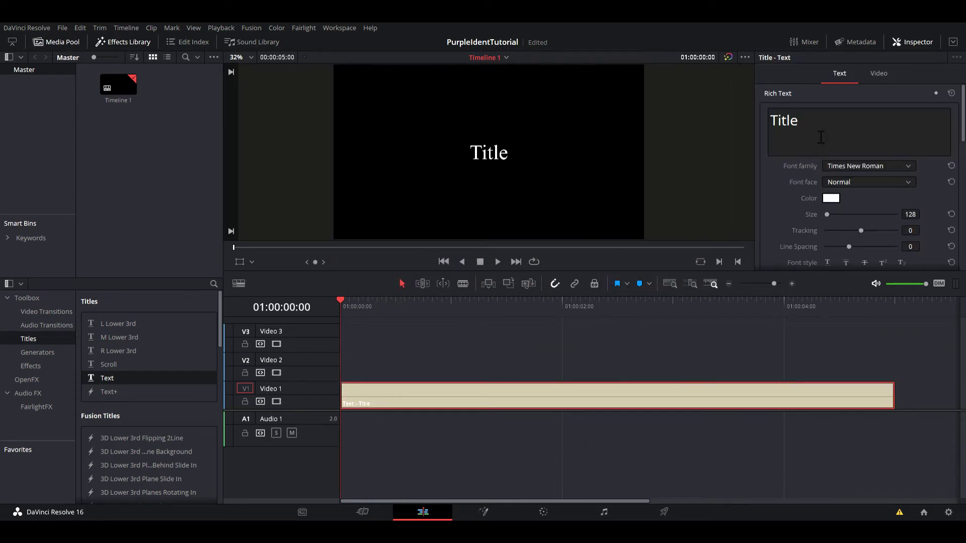
drag(804, 121, 759, 125)
text(Your)
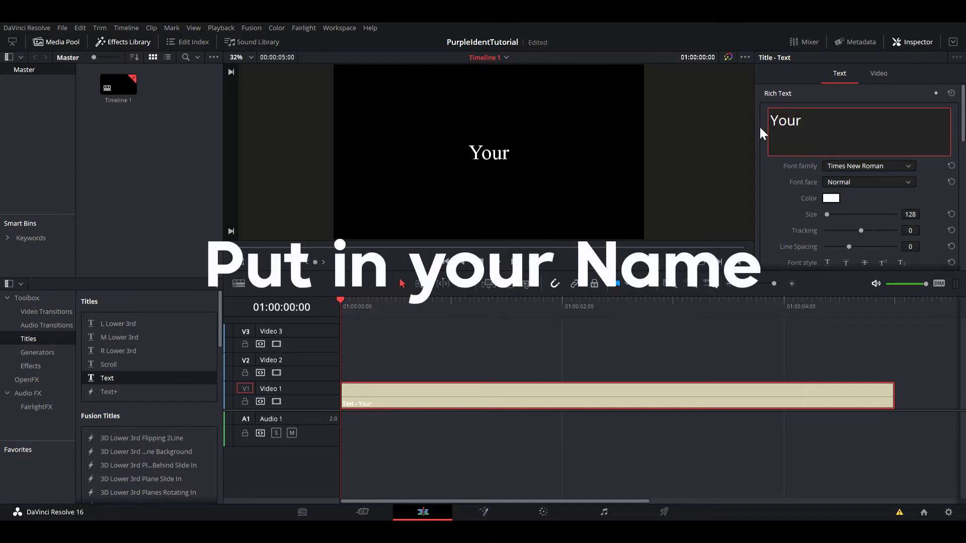
text( Name)
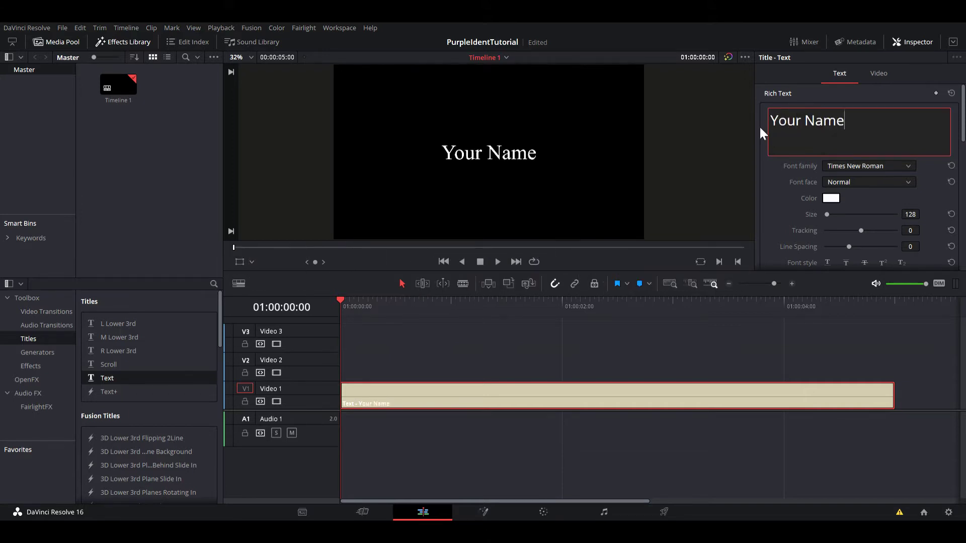
click(861, 164)
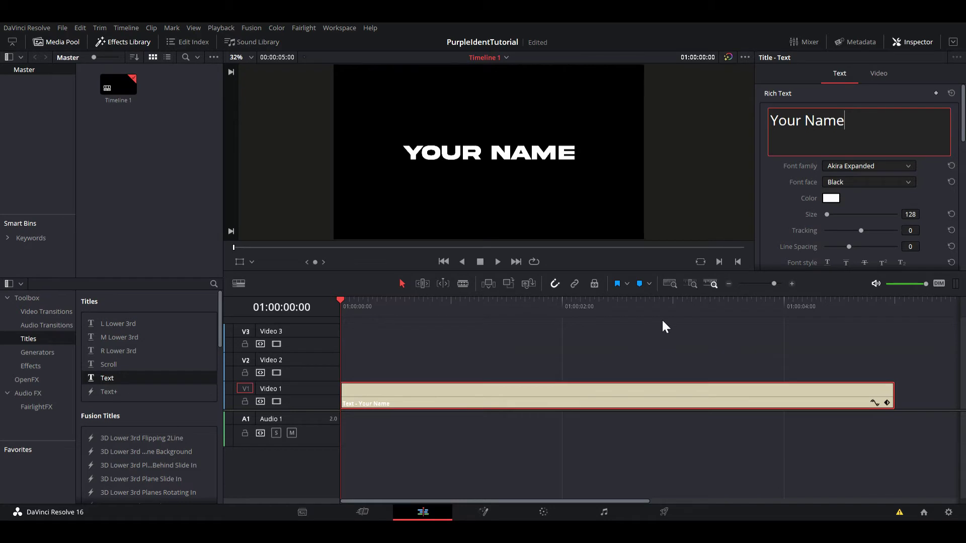
- Shorten the title clip to 3 seconds by splitting it at 01:00:03:00 and deleting the remainder
click(673, 304)
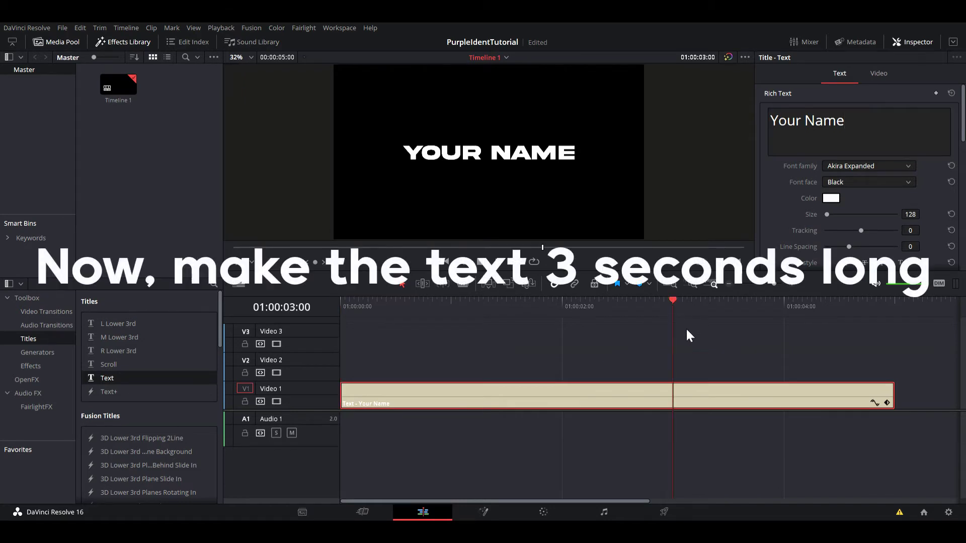
key(ctrl+b)
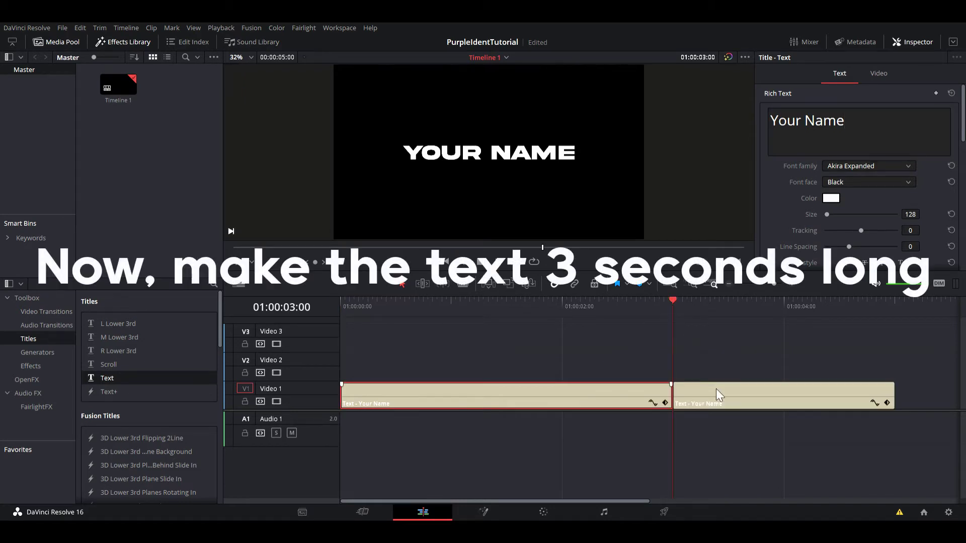
click(717, 388)
key(Delete)
click(343, 301)
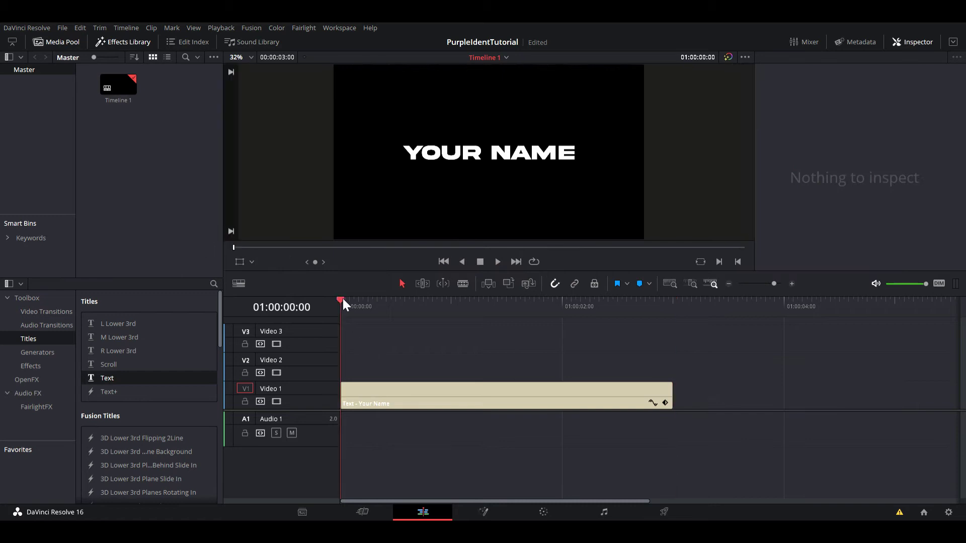
- Duplicate the title clip onto Video 2 and Video 3, aligned with the original
click(397, 403)
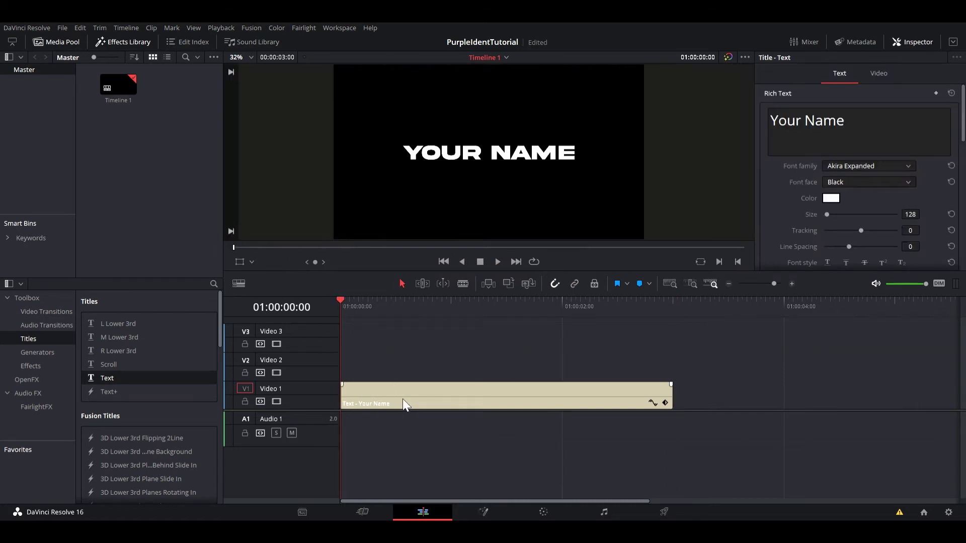
click(402, 400)
alt+drag(407, 393, 404, 330)
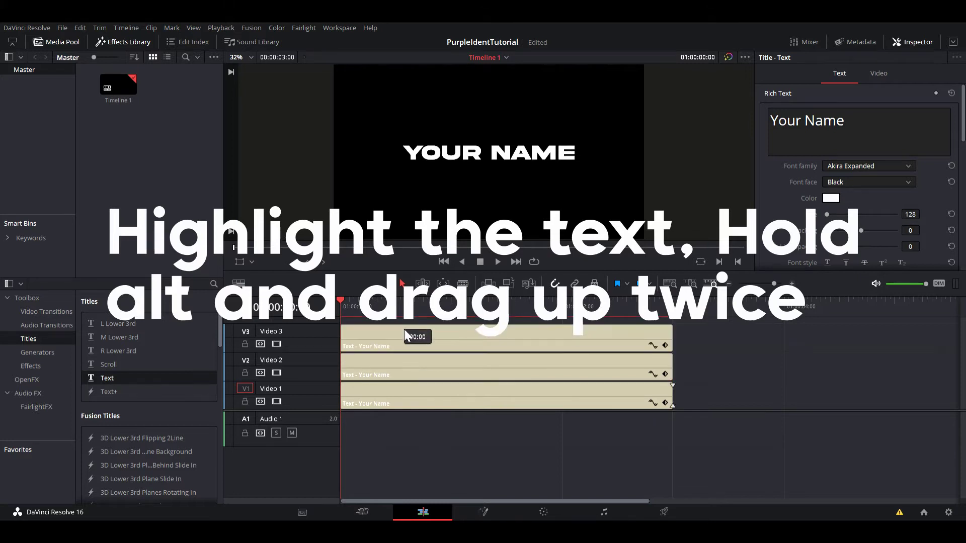
click(513, 478)
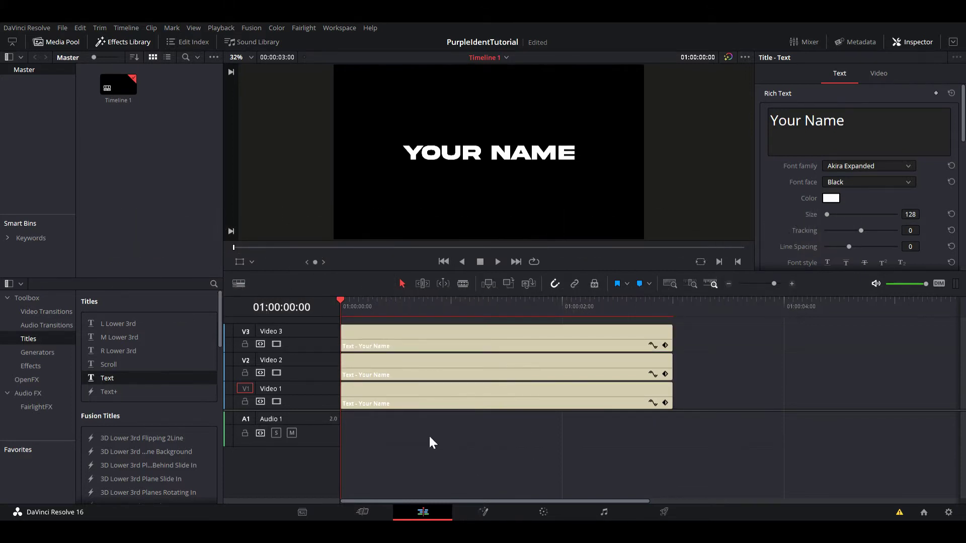
- Add the MrAT-WhipDown video transition to the start of the title clips on all three video tracks
click(48, 313)
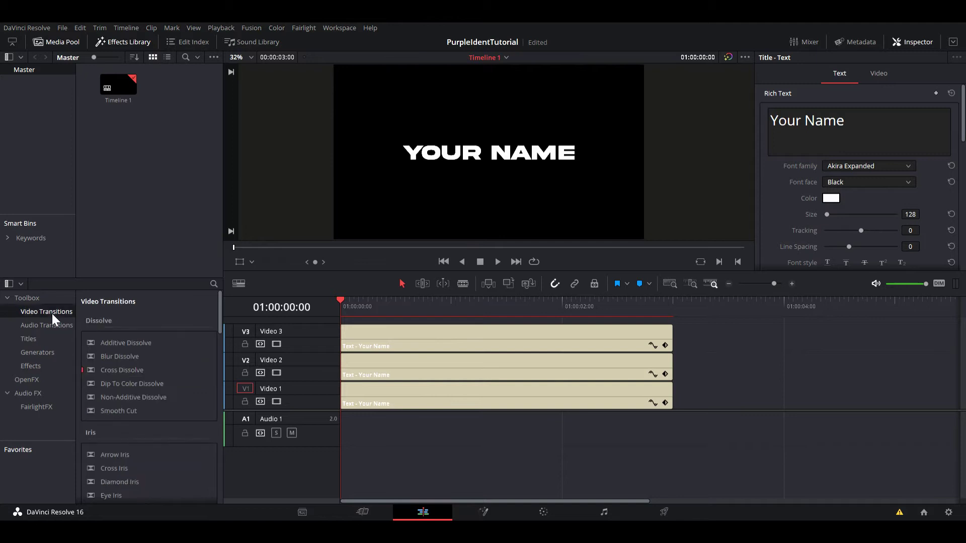
scroll(134, 410, down, 5)
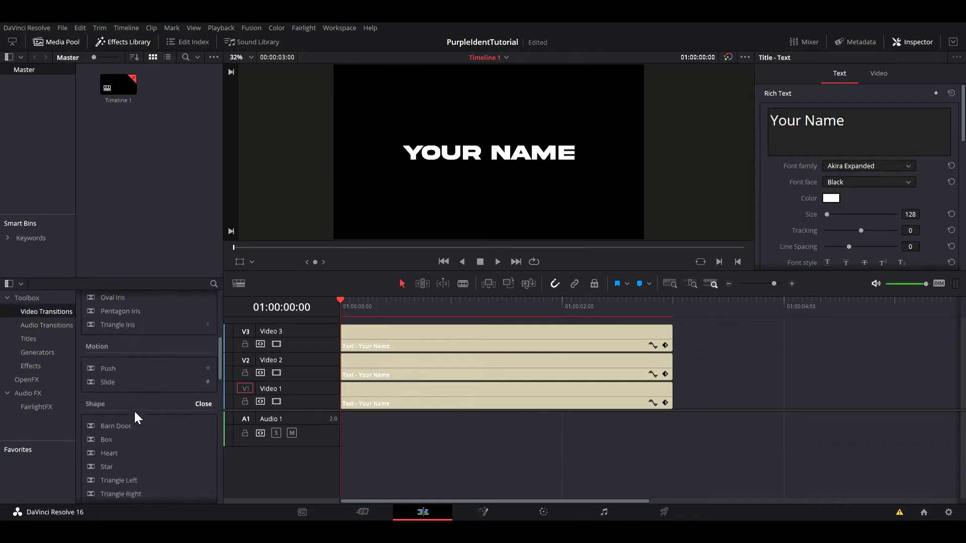
scroll(136, 418, down, 15)
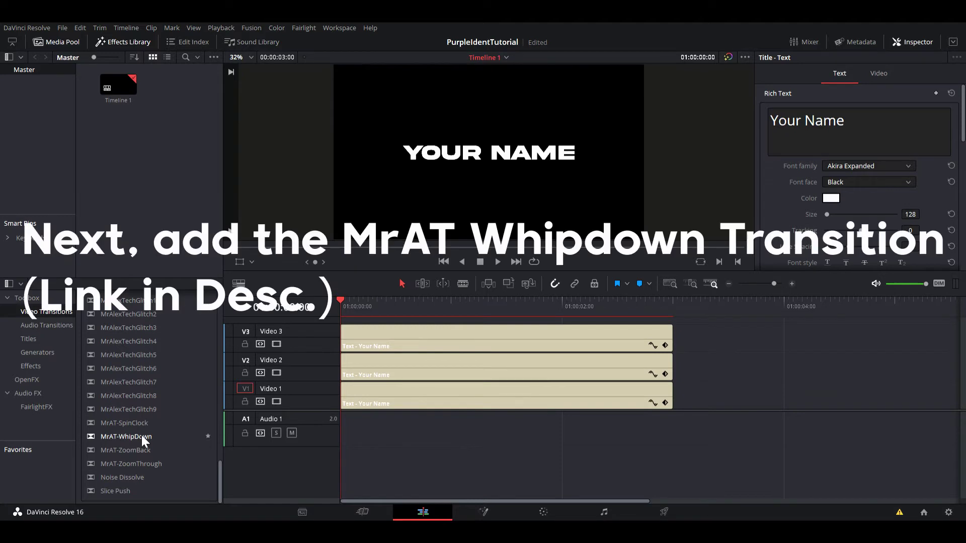
drag(140, 436, 359, 331)
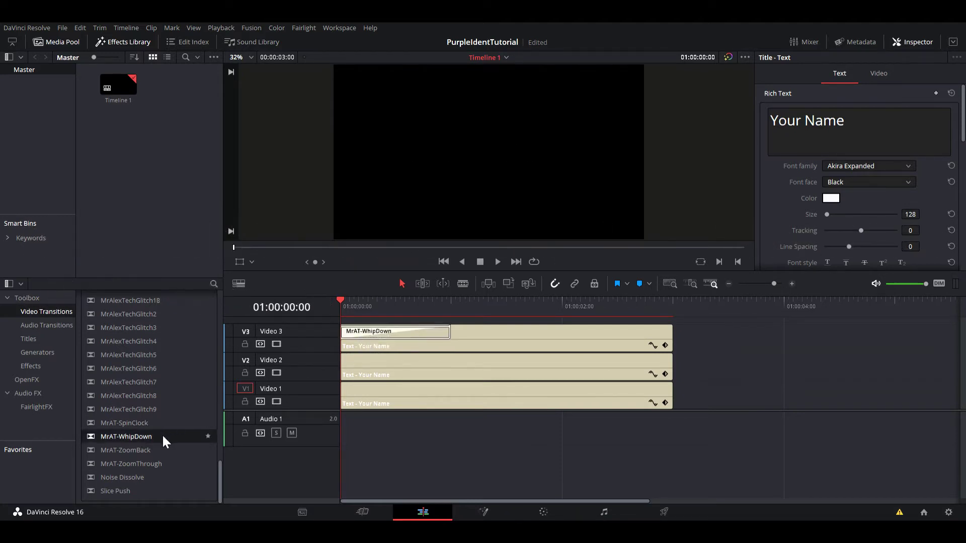
drag(162, 434, 364, 360)
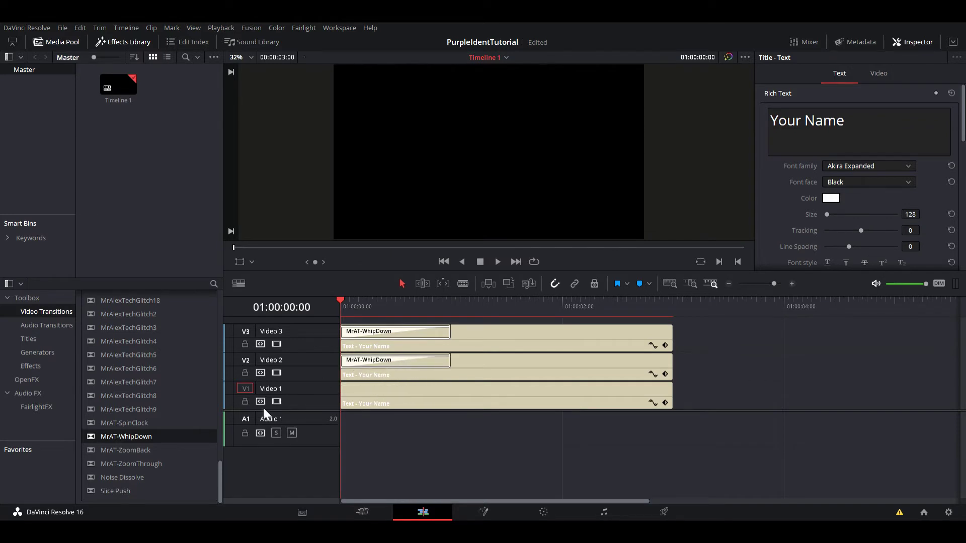
drag(169, 437, 356, 390)
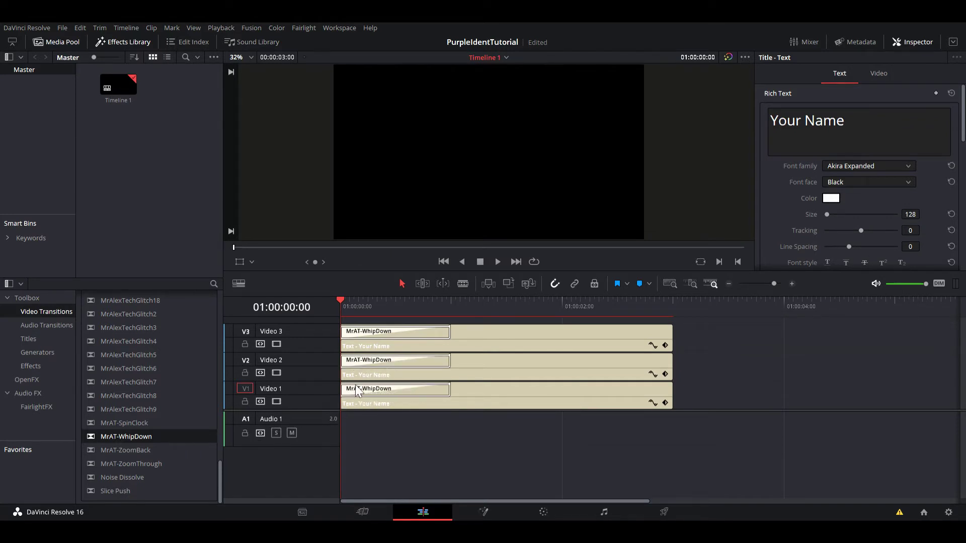
- Set the duration of the Video 3 clip's MrAT-WhipDown transition to 17 frames
click(437, 331)
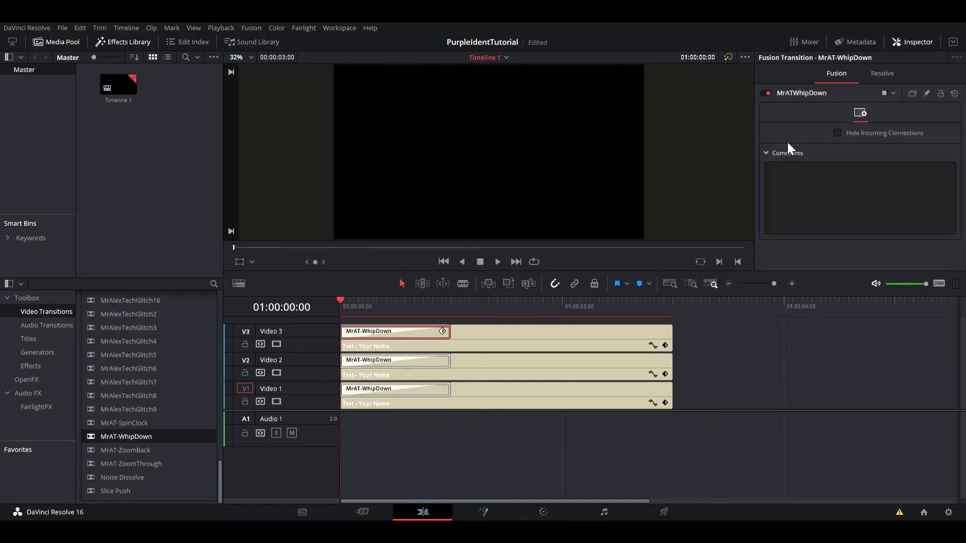
click(869, 72)
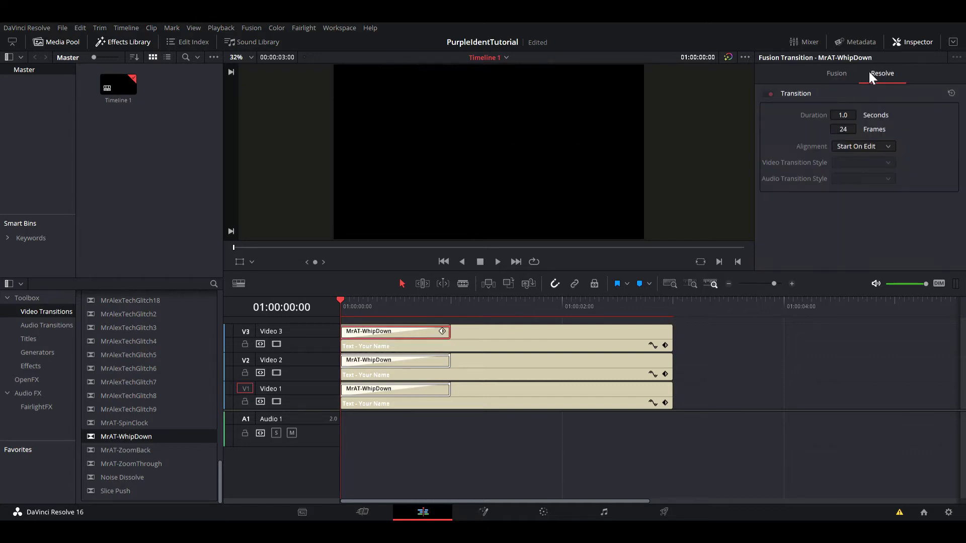
click(853, 129)
text(17)
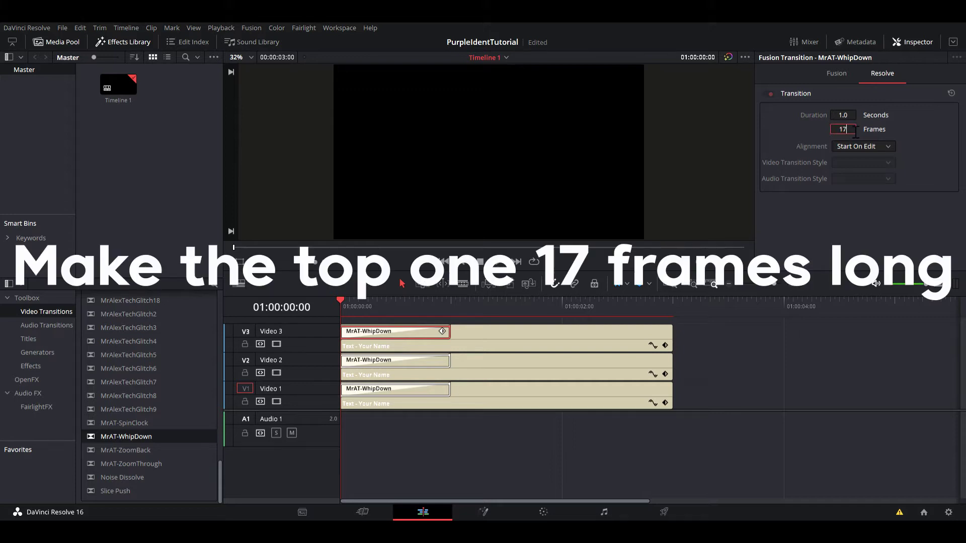
- Set the duration of the Video 2 clip's MrAT-WhipDown transition to 19 frames
click(443, 361)
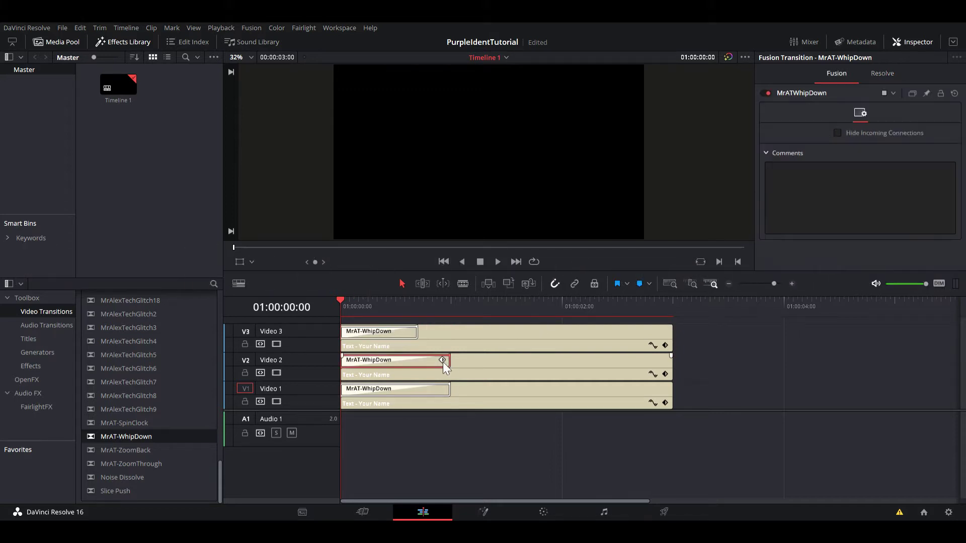
click(878, 80)
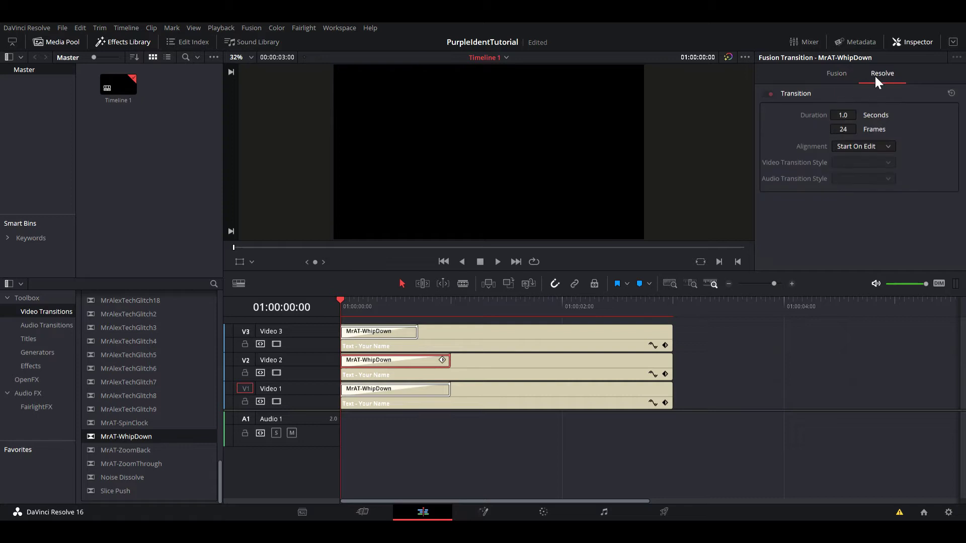
click(855, 128)
key(BackSpace)
text(19)
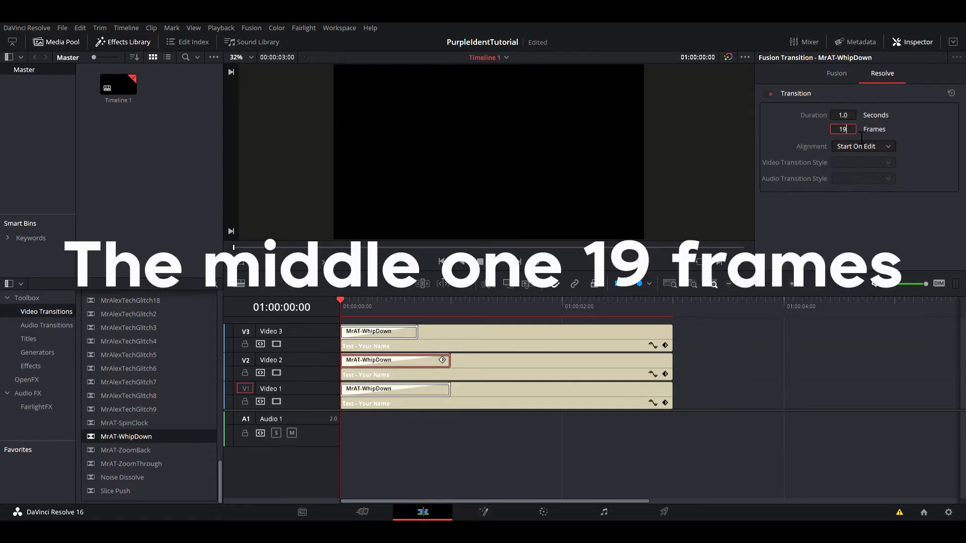
- Set the duration of the Video 1 clip's MrAT-WhipDown transition to 21 frames
click(441, 394)
click(880, 75)
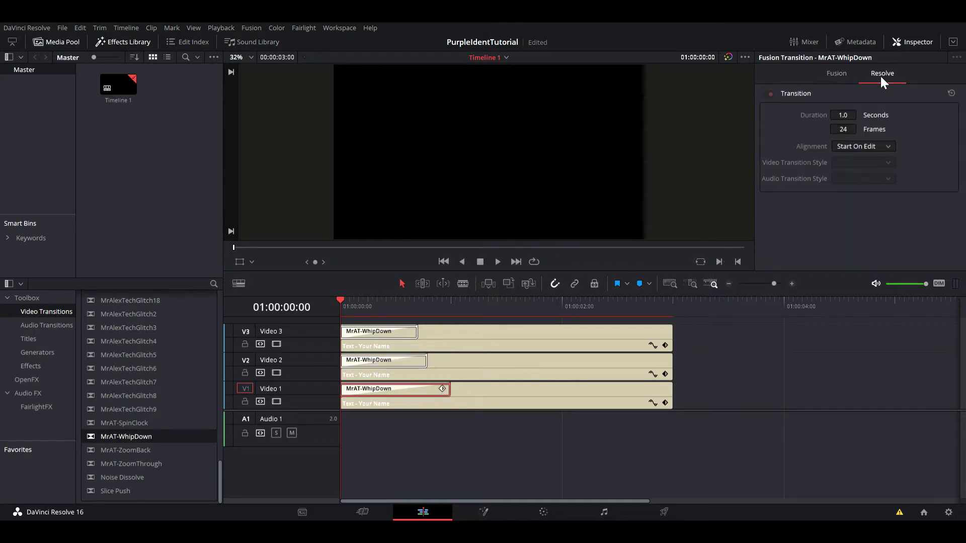
double_click(851, 129)
key(BackSpace)
text(21)
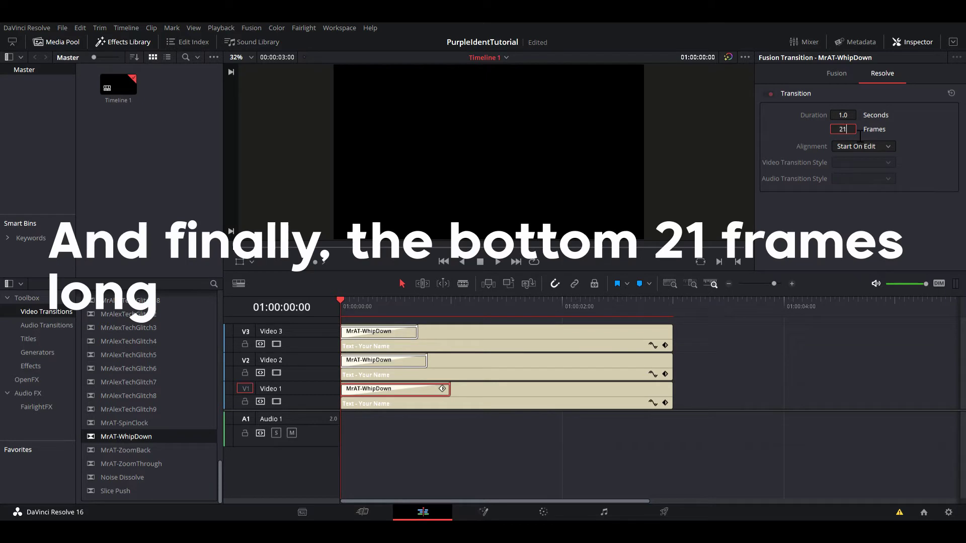
key(Return)
click(765, 397)
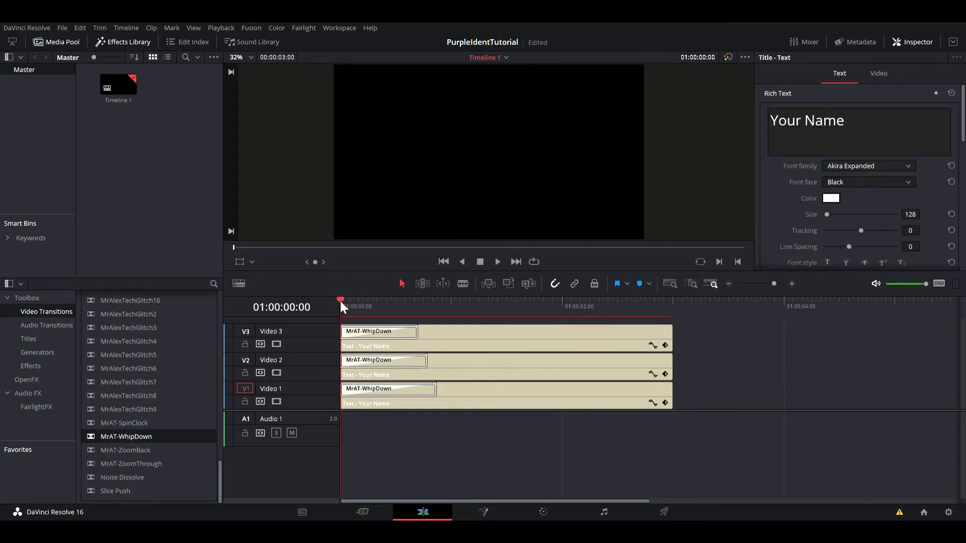
- Recolor the Video 1 title bright purple and the Video 2 title a darker purple
mouse_move(340, 305)
mouse_down()
mouse_move(361, 305)
mouse_move(348, 304)
mouse_up()
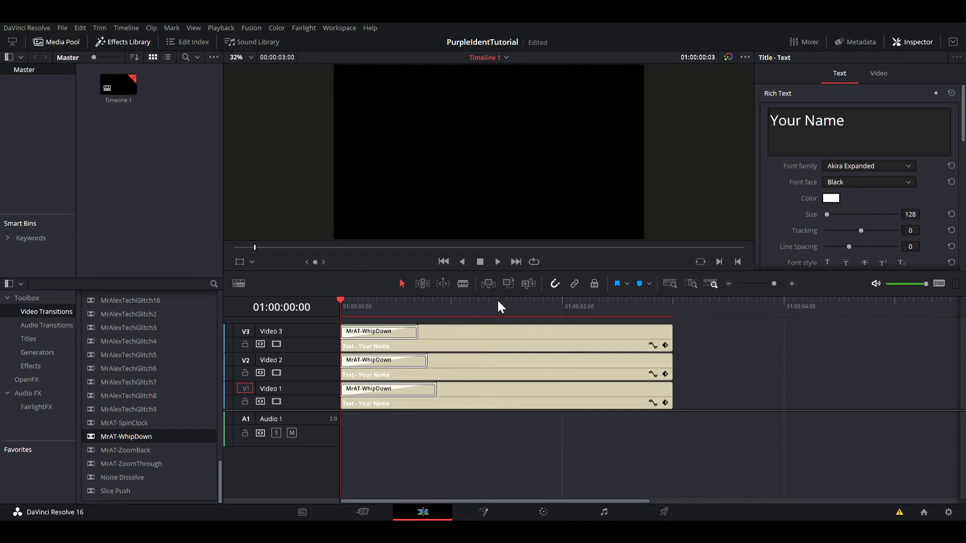
click(483, 303)
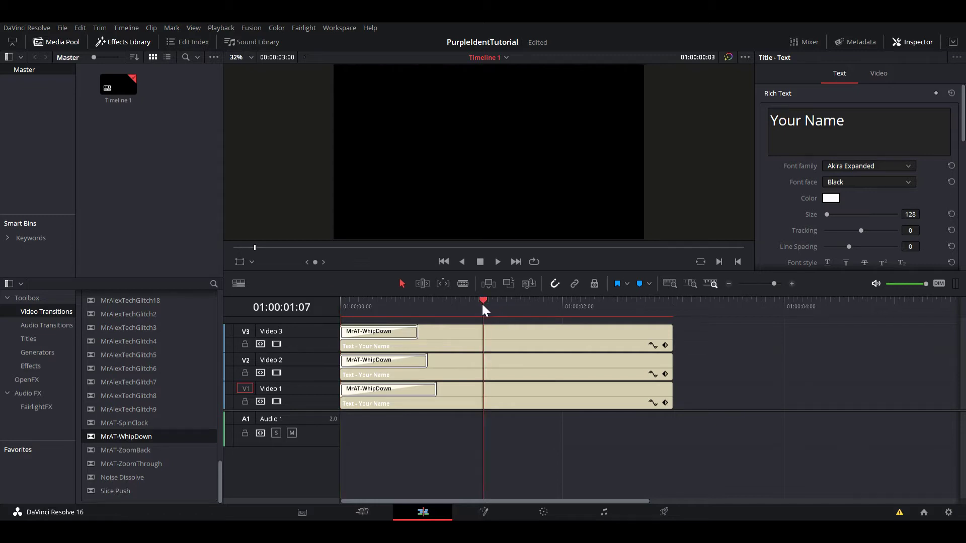
click(475, 394)
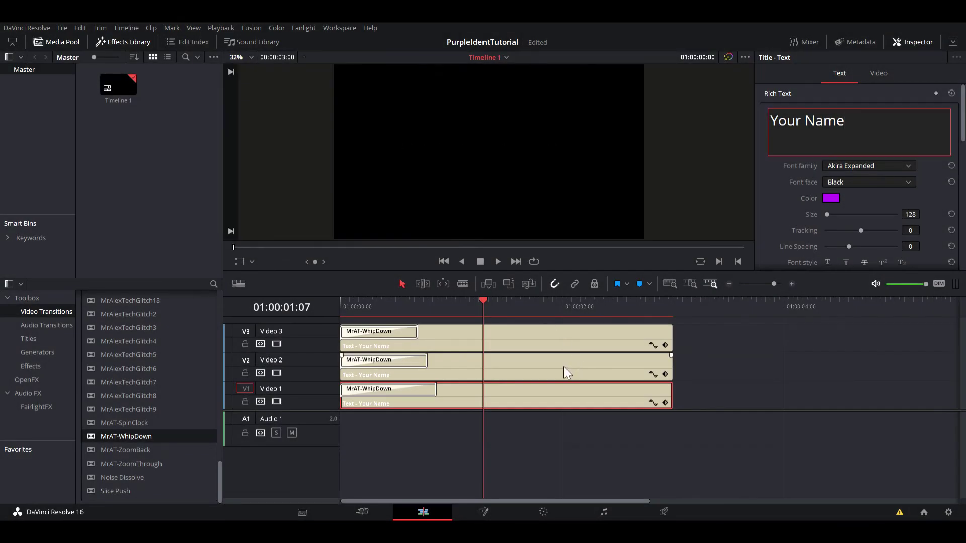
click(564, 374)
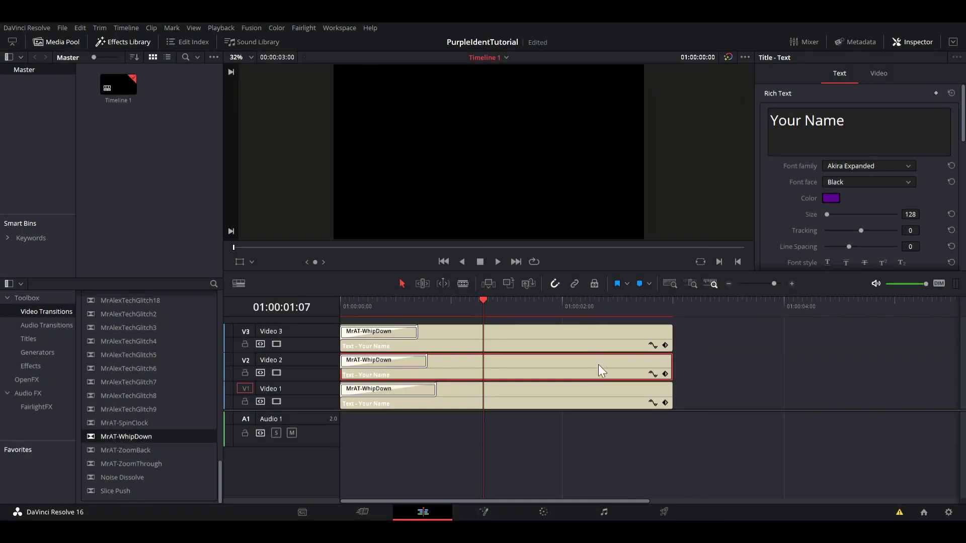
click(720, 341)
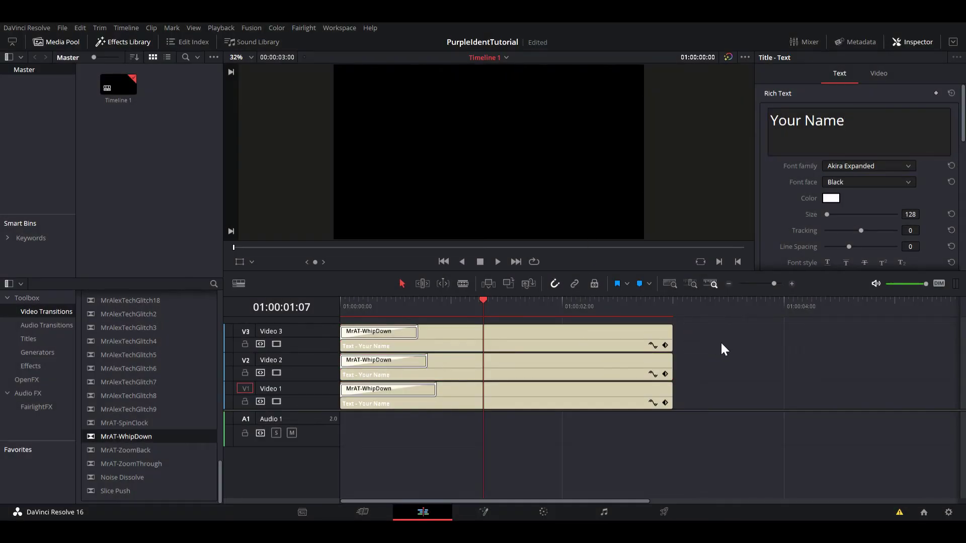
- Split the title clips on all three video tracks at 01:00:01:11
drag(482, 303, 439, 314)
click(493, 307)
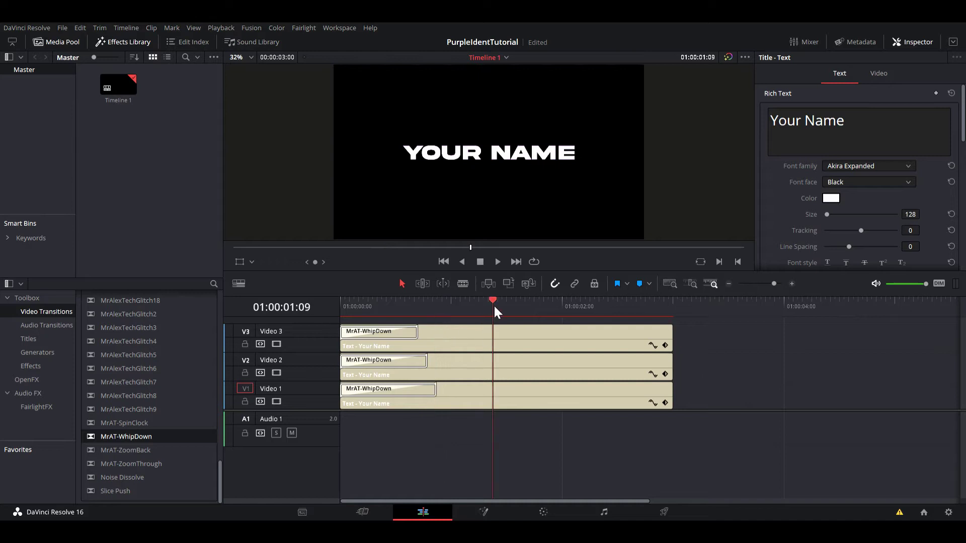
drag(513, 412, 523, 329)
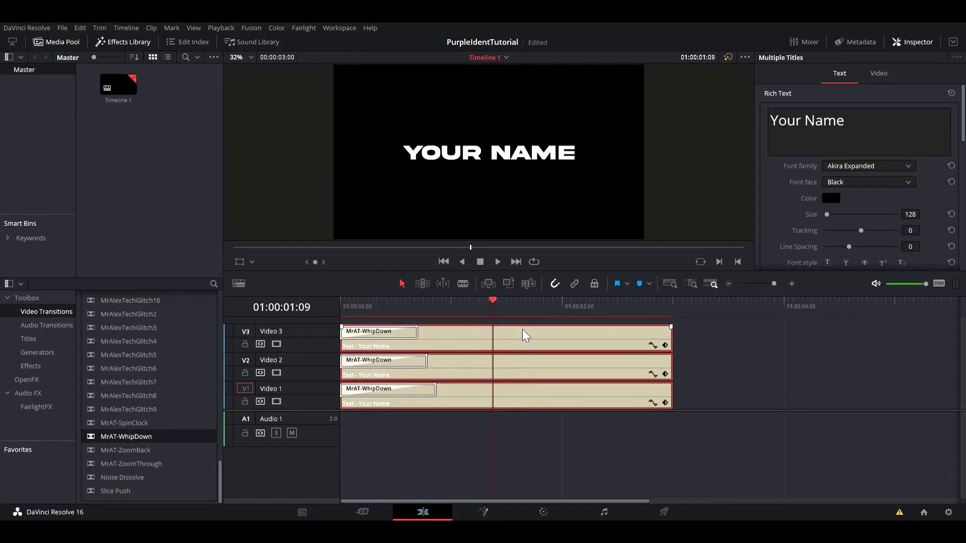
key(Right)
key(Right)
key(Right)
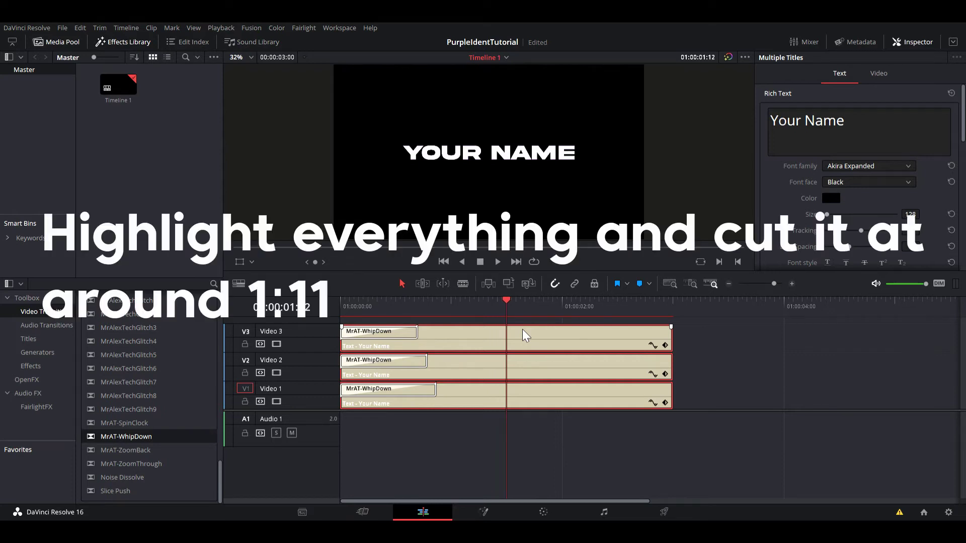
key(Left)
key(ctrl+b)
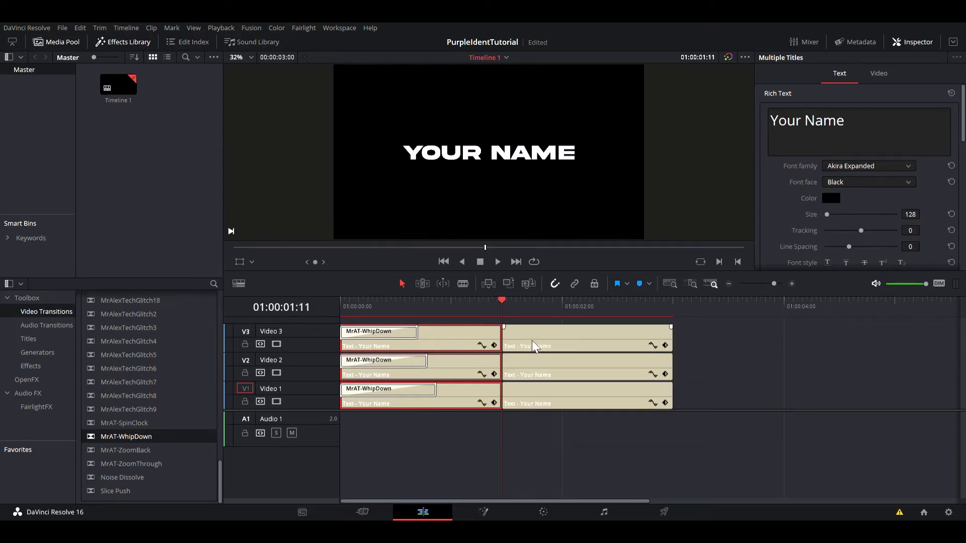
click(556, 426)
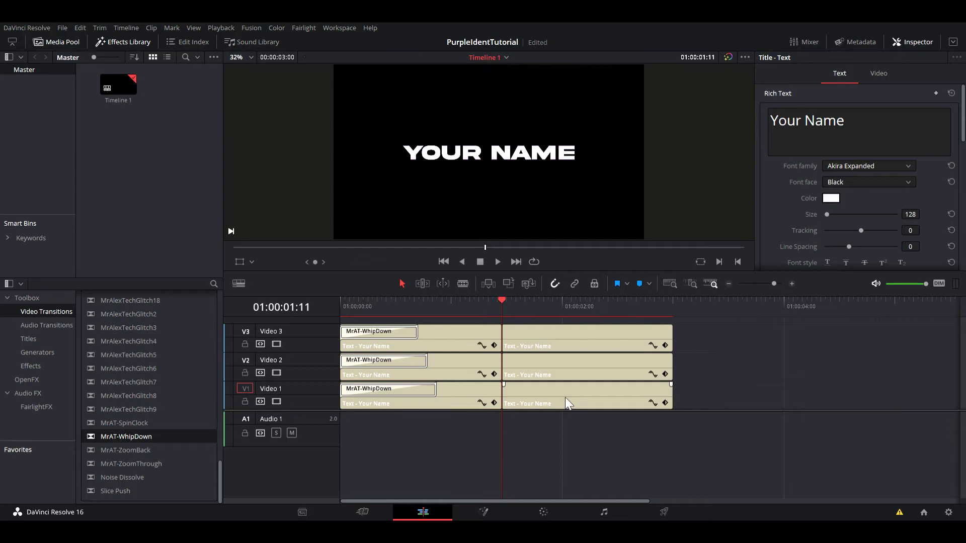
drag(561, 413, 592, 325)
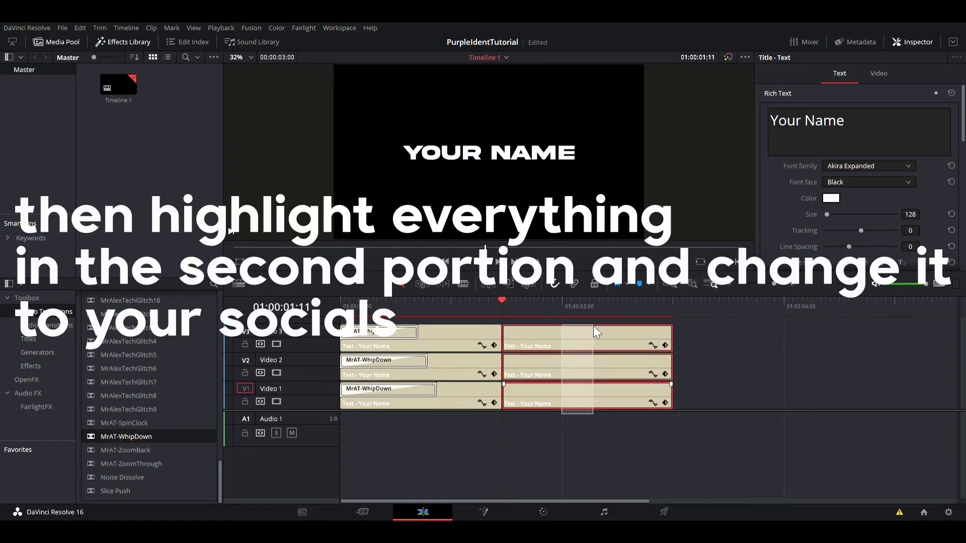
click(860, 140)
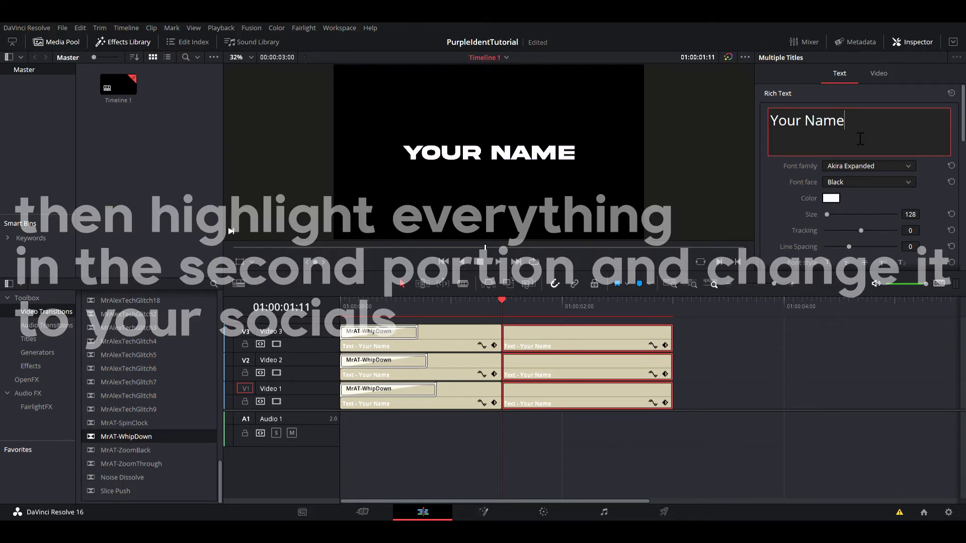
key(BackSpace)
key(BackSpace)
key(BackSpace)
key(BackSpace)
text(S)
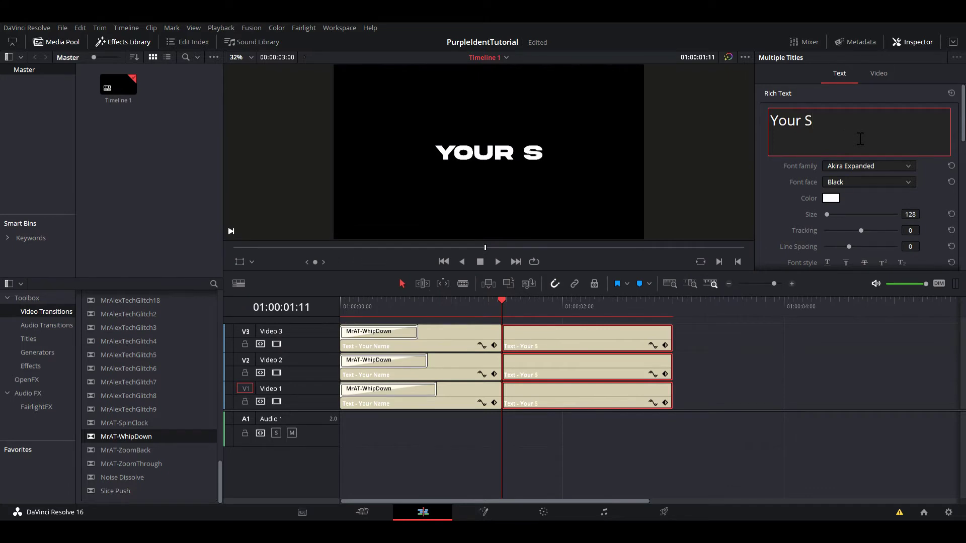
text(ocials)
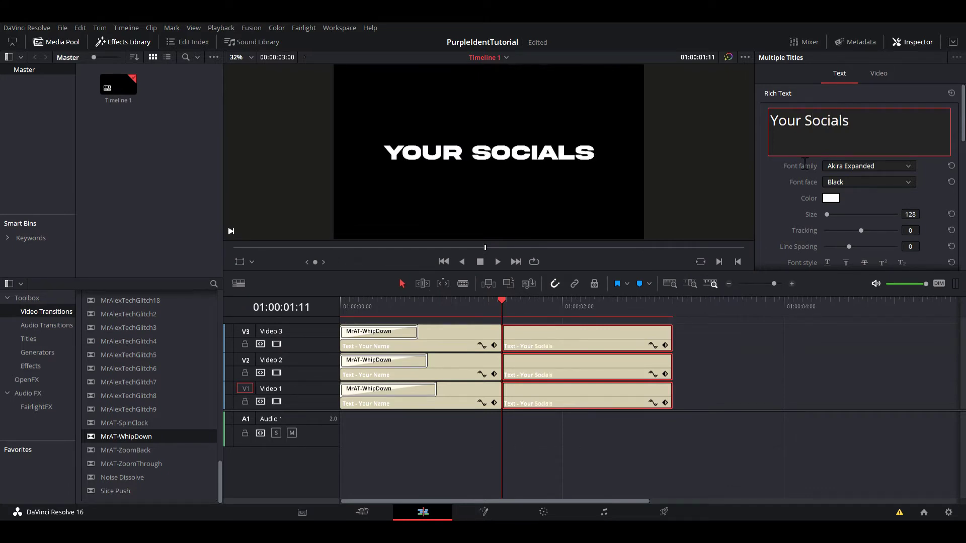
key(Home)
text(@)
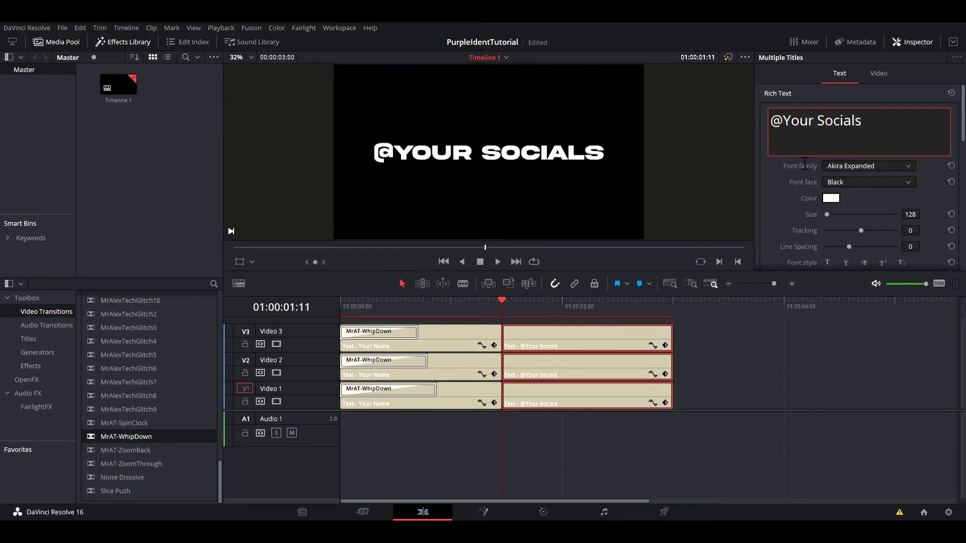
click(587, 434)
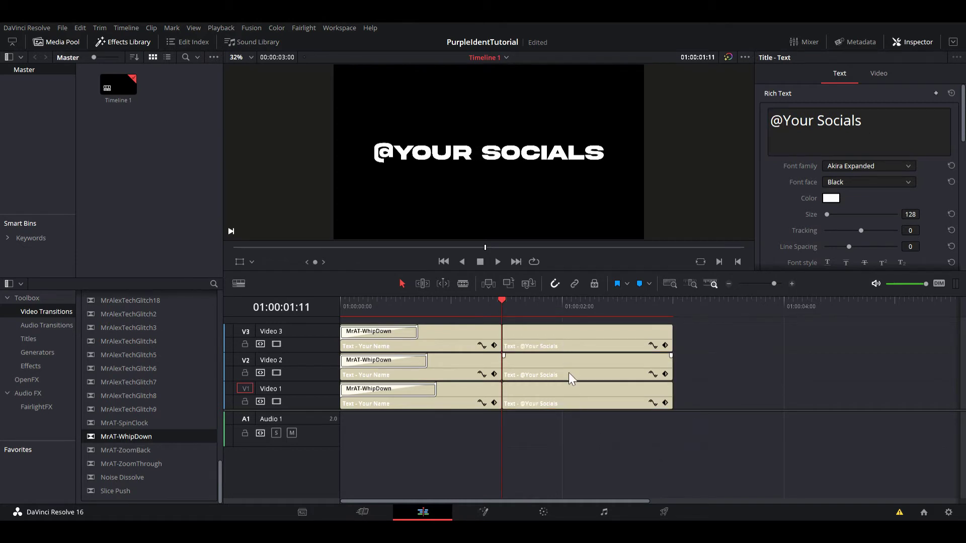
- Add a MrAT-ZoomBack transition over the cut between the two titles on Video 3, Video 2 and Video 1
click(575, 395)
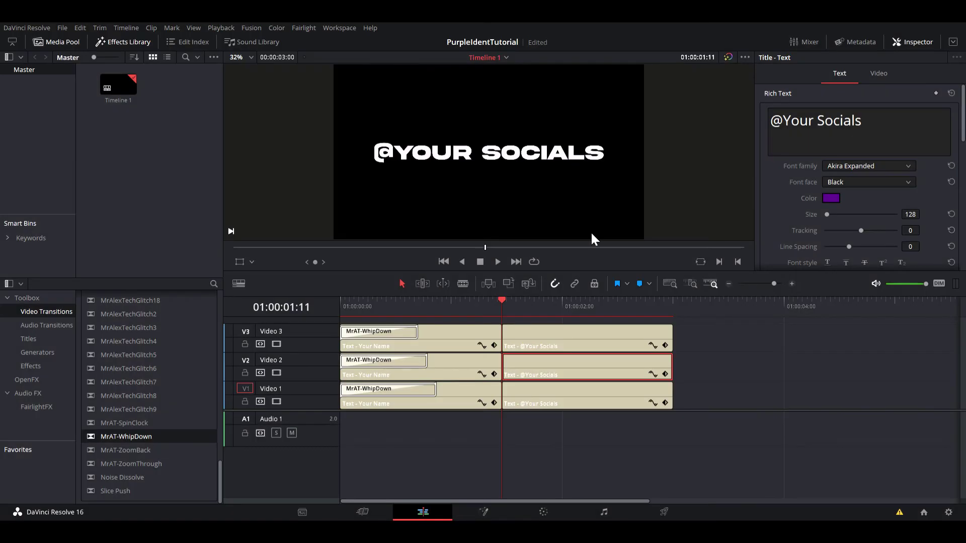
click(472, 307)
click(578, 433)
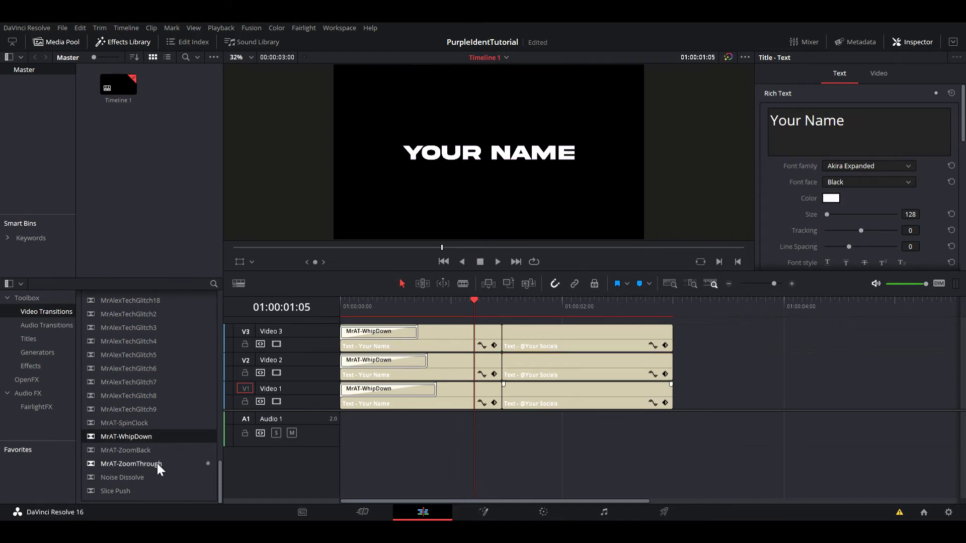
click(149, 451)
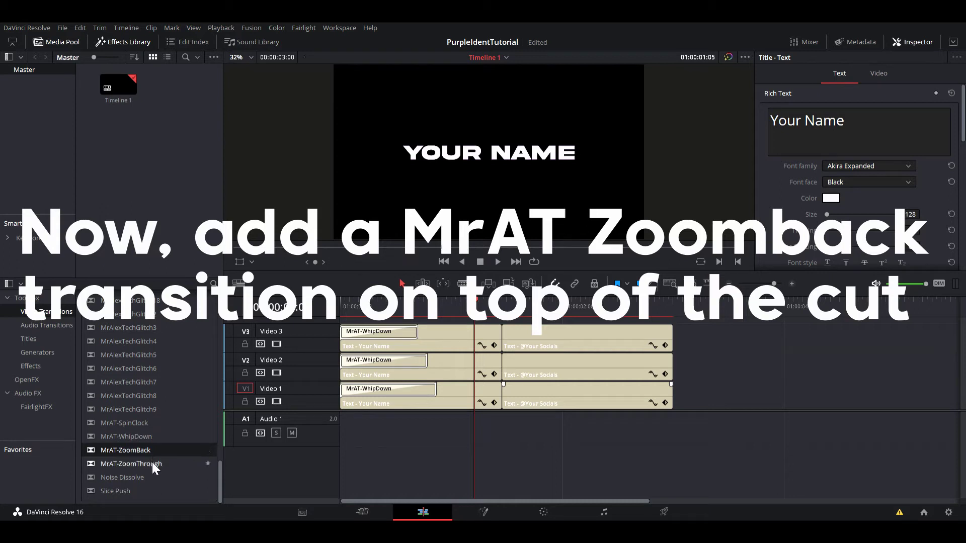
drag(152, 448, 511, 328)
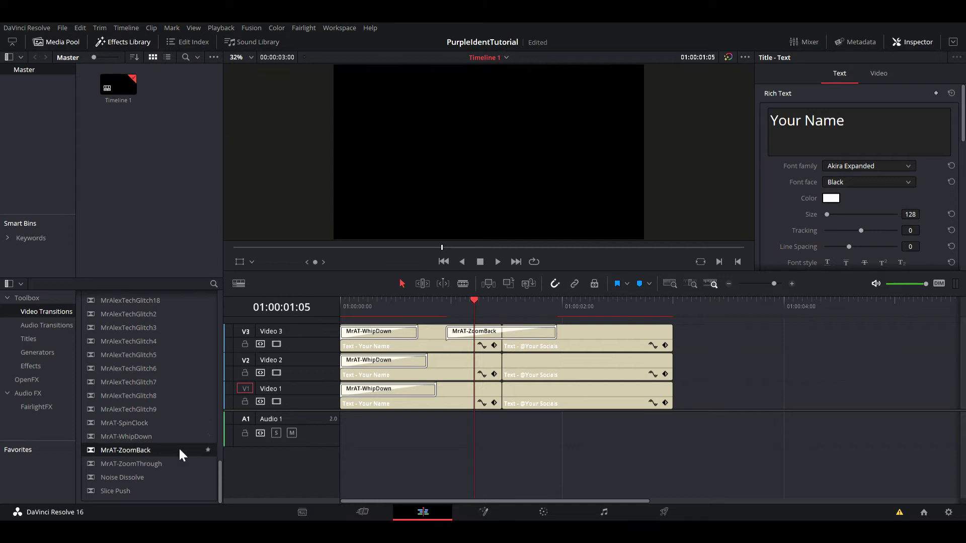
drag(179, 447, 505, 366)
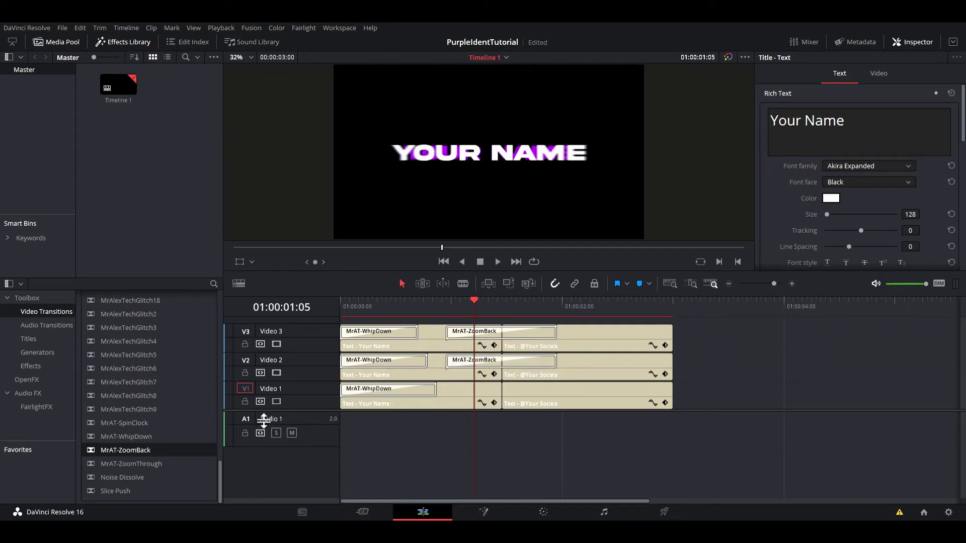
drag(180, 452, 506, 384)
- Set the duration of the MrAT-ZoomBack transition over the Video 3 cut to 7 frames
click(447, 299)
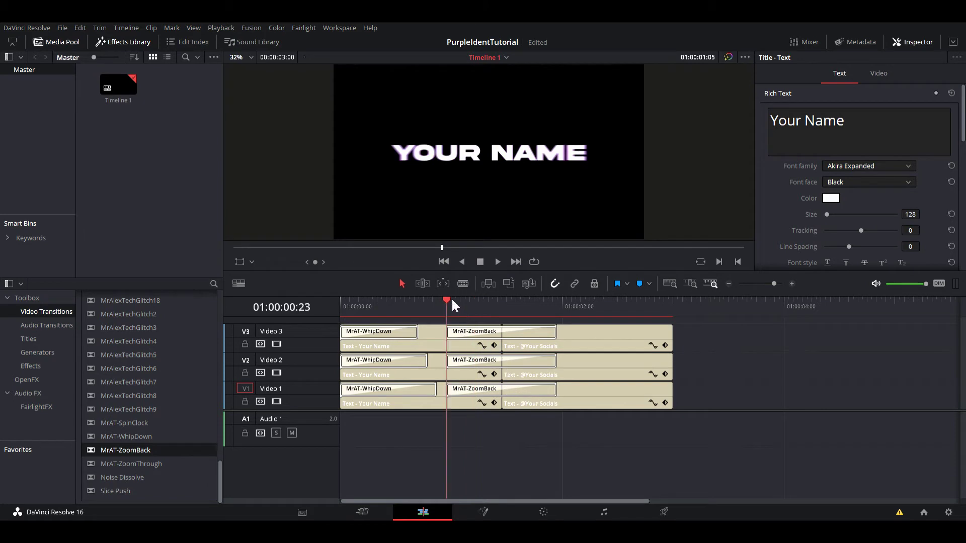
click(477, 330)
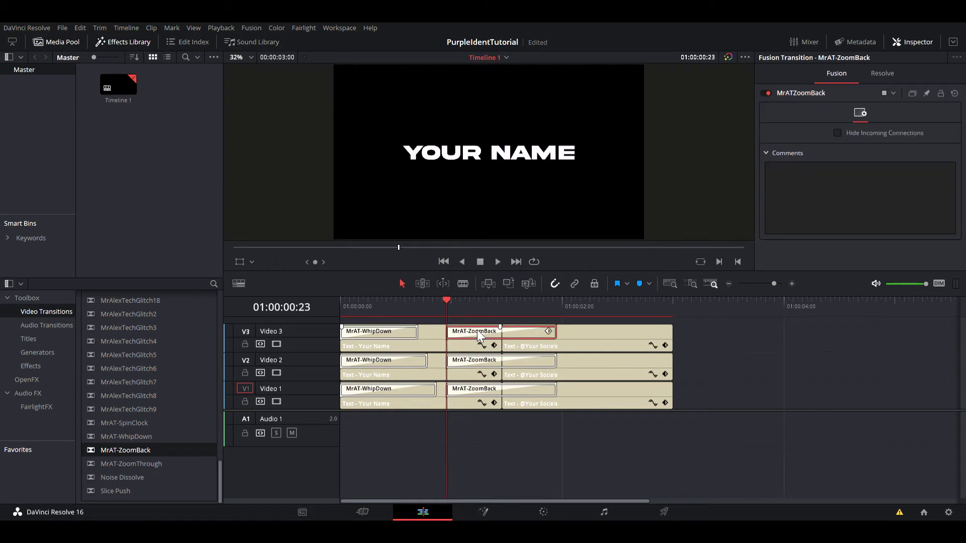
click(882, 74)
click(841, 130)
key(BackSpace)
key(BackSpace)
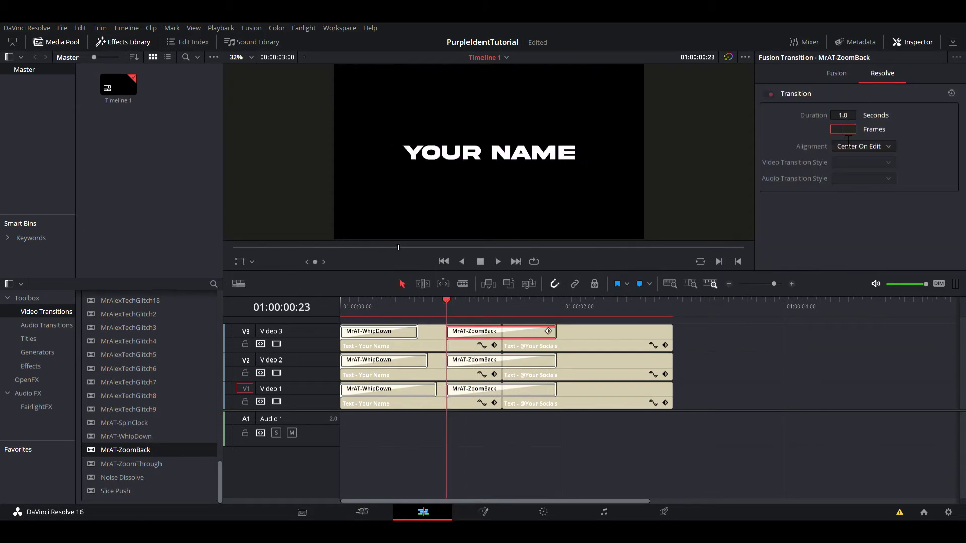
text(7)
- Shorten the MrAT-ZoomBack transition over the Video 2 cut to about one frame longer than the one on Video 3
click(541, 363)
click(882, 74)
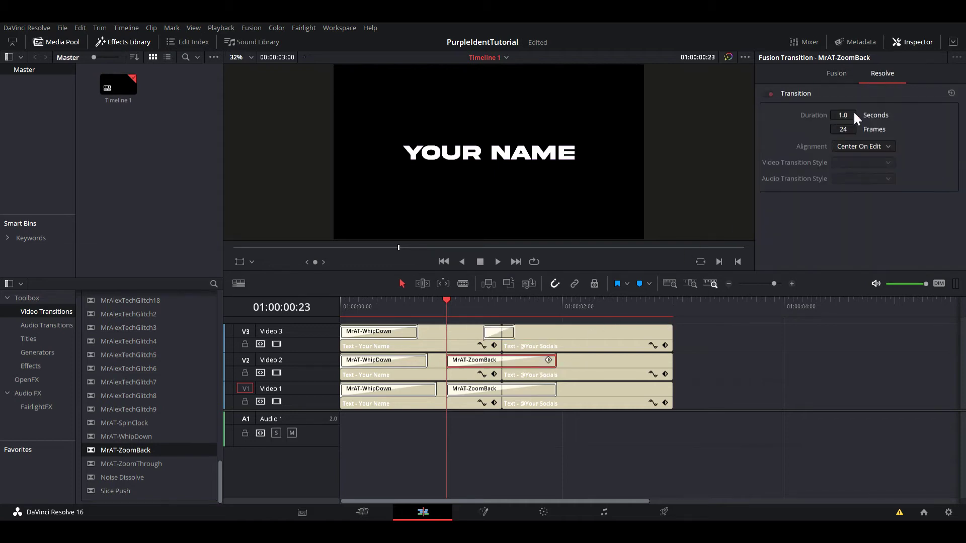
click(844, 129)
key(BackSpace)
text(7)
- Set the MrAT-ZoomBack transition over the Video 1 cut to 7 frames and play back from 01:00:01:07
click(511, 396)
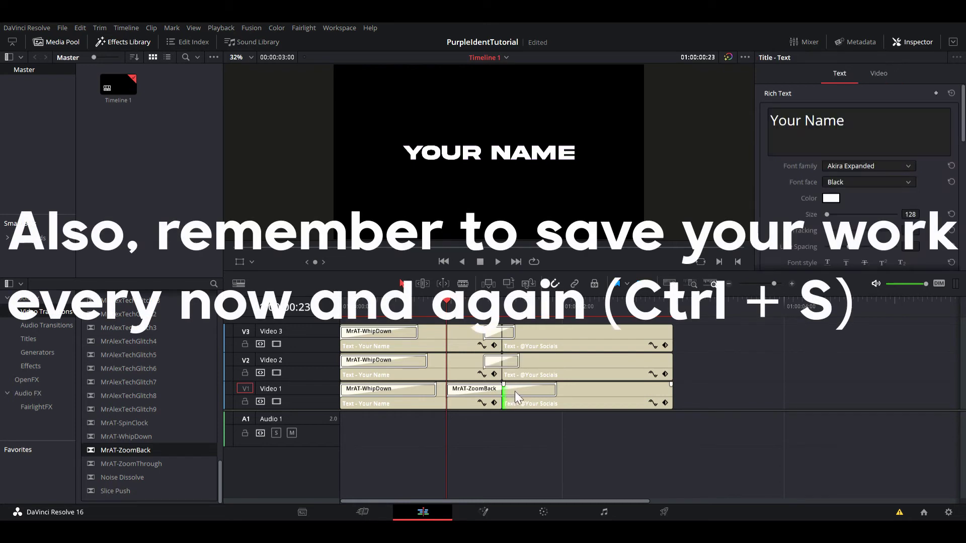
click(514, 391)
click(896, 73)
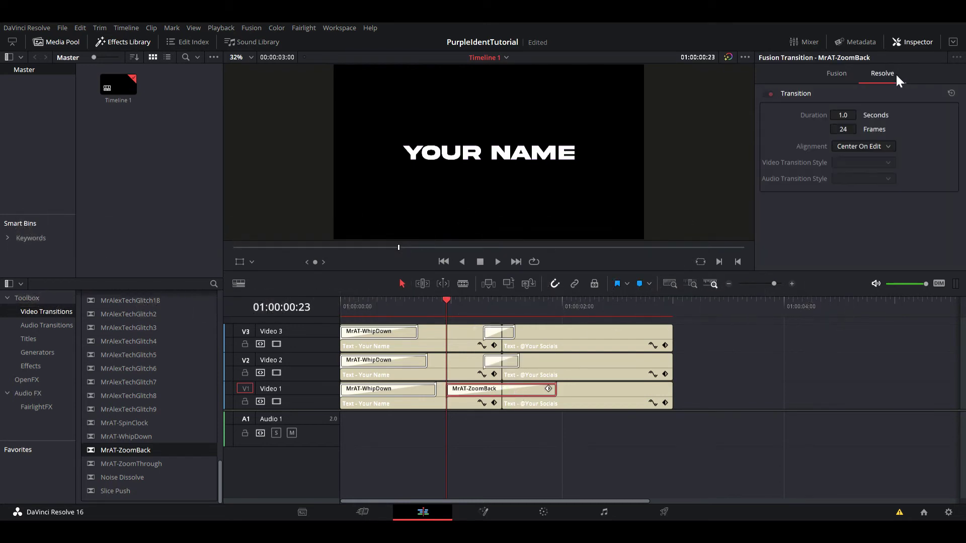
click(850, 129)
key(BackSpace)
text(7)
key(Return)
click(756, 403)
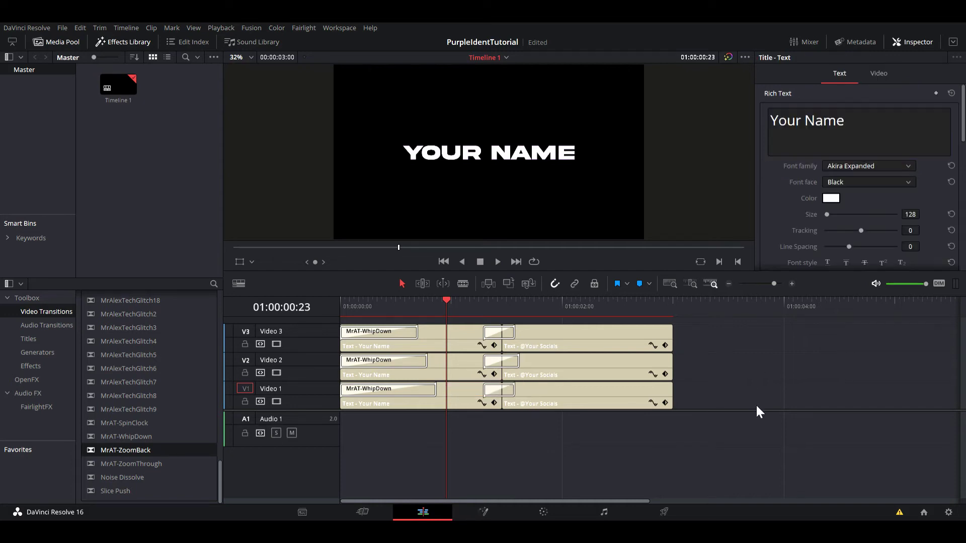
click(484, 304)
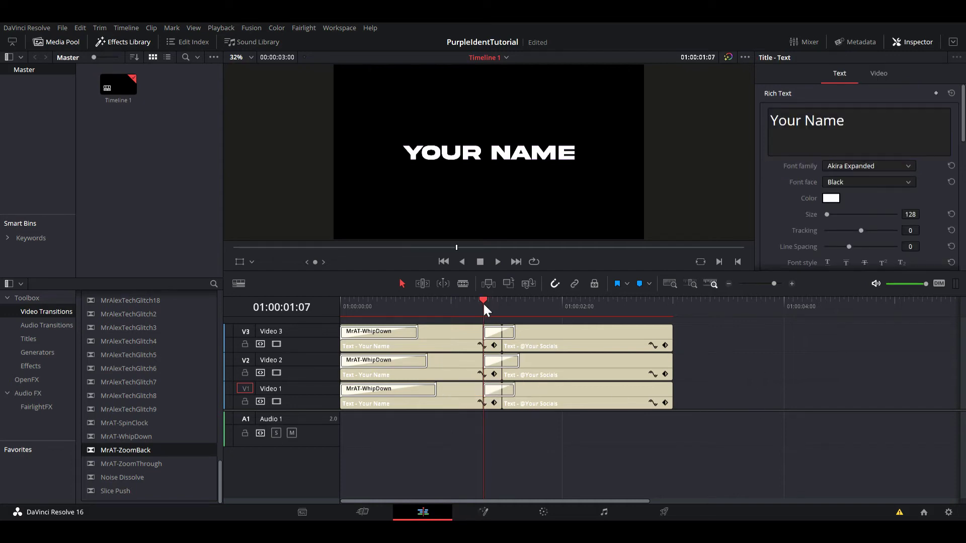
key(space)
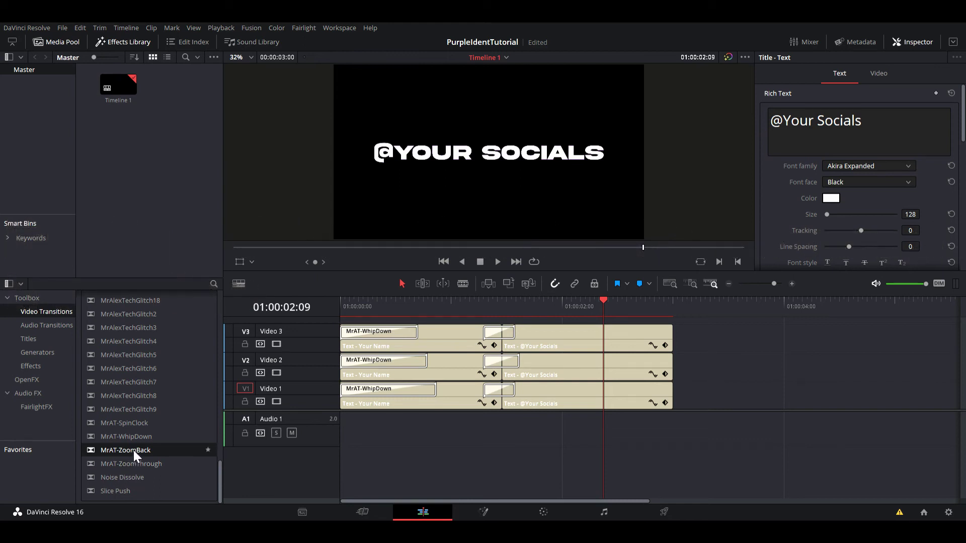
drag(134, 451, 664, 338)
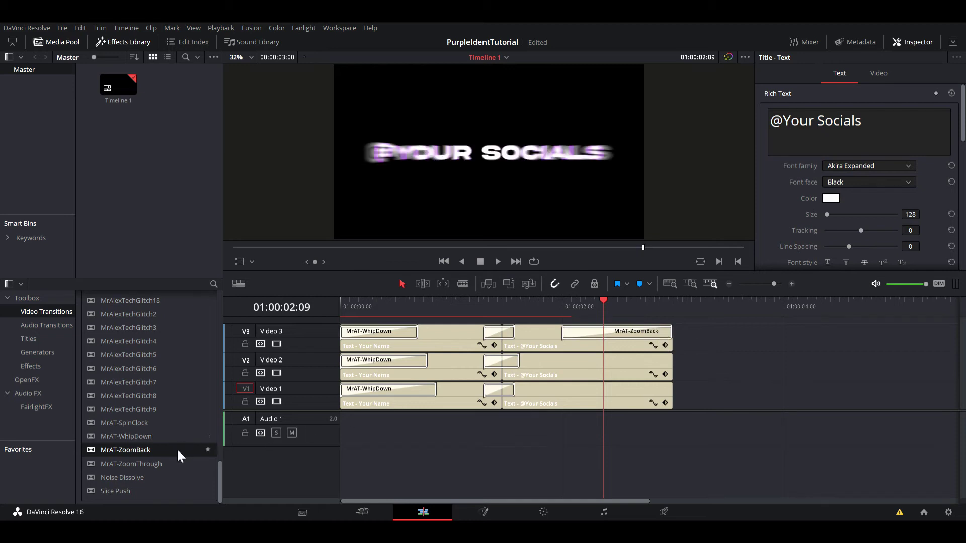
drag(176, 449, 664, 360)
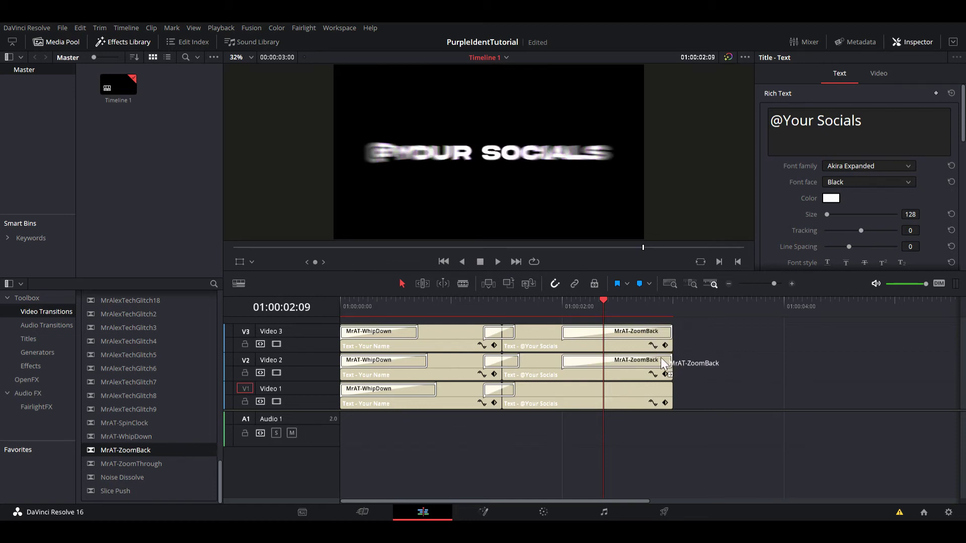
drag(157, 449, 659, 391)
- Set the duration of the closing MrAT-ZoomBack transition on Video 3 to 17 frames
click(564, 303)
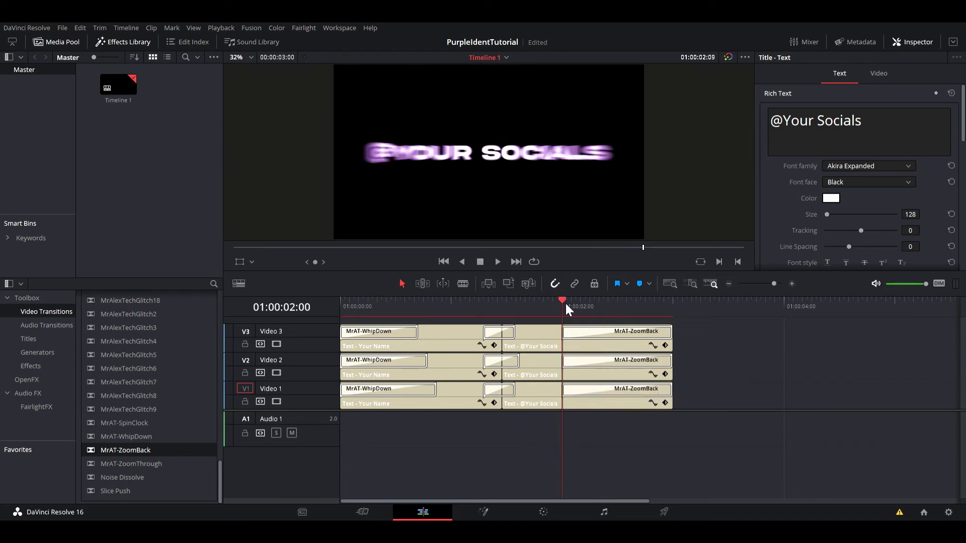
click(589, 331)
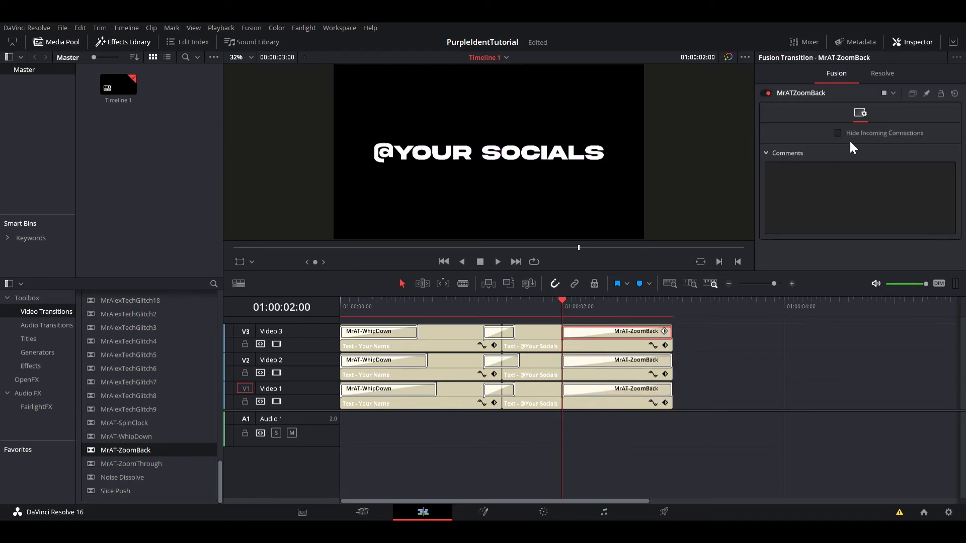
click(876, 76)
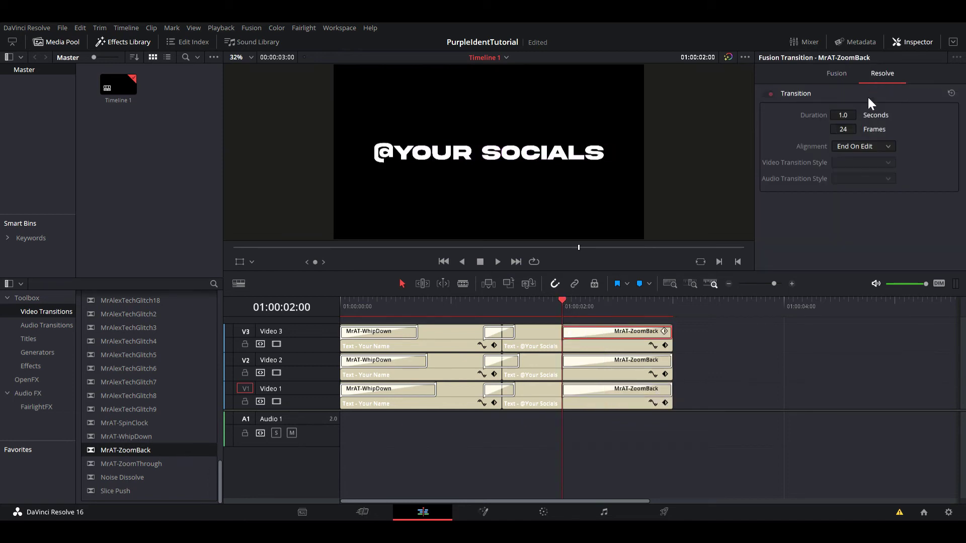
click(855, 129)
key(BackSpace)
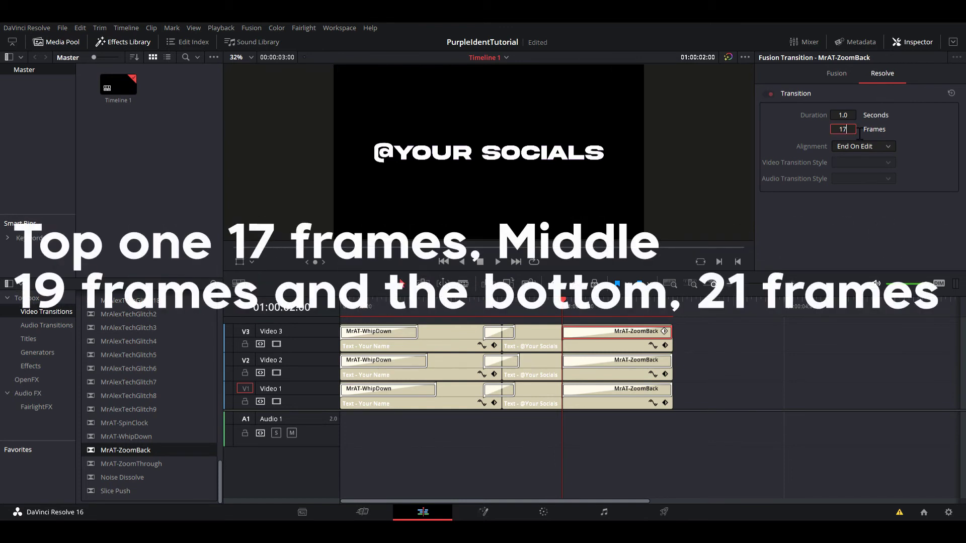
key(Return)
- Set the duration of the closing MrAT-ZoomBack transition on Video 2 to 19 frames
click(632, 364)
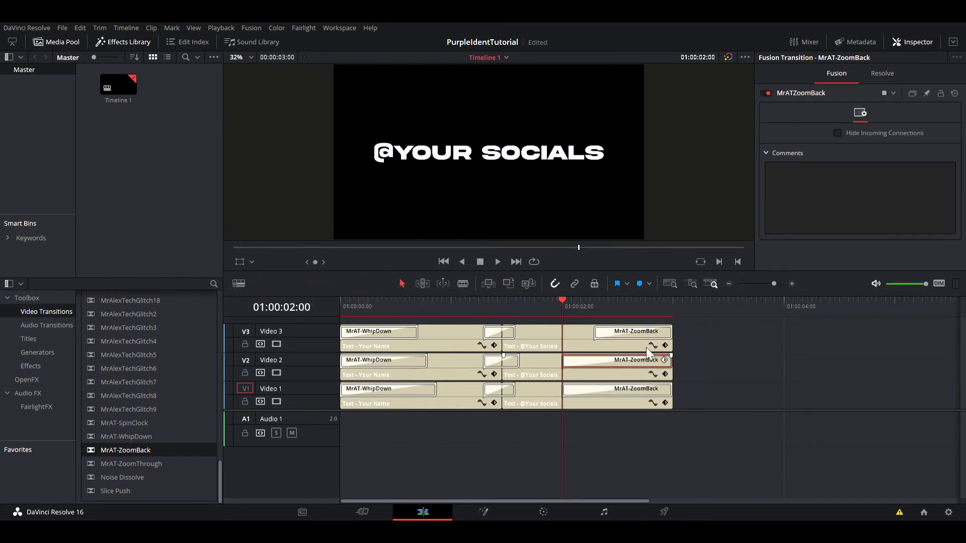
click(881, 75)
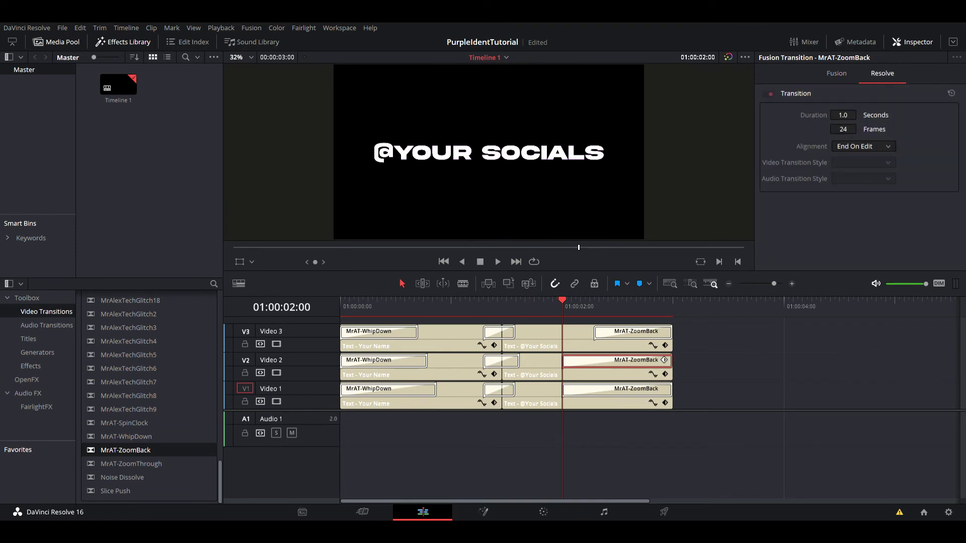
click(849, 132)
text(19)
key(Return)
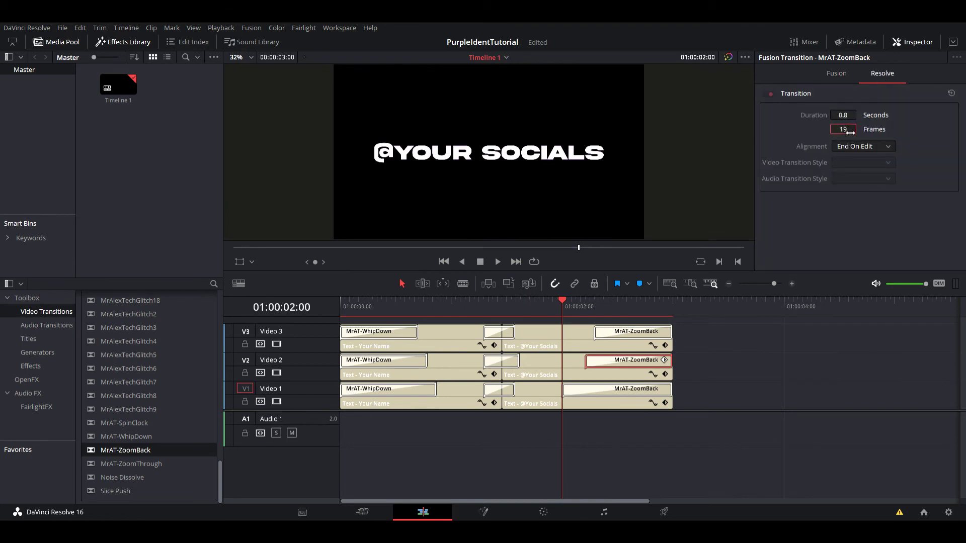
- Set the duration of the closing MrAT-ZoomBack transition on Video 1 to 21 frames
click(600, 390)
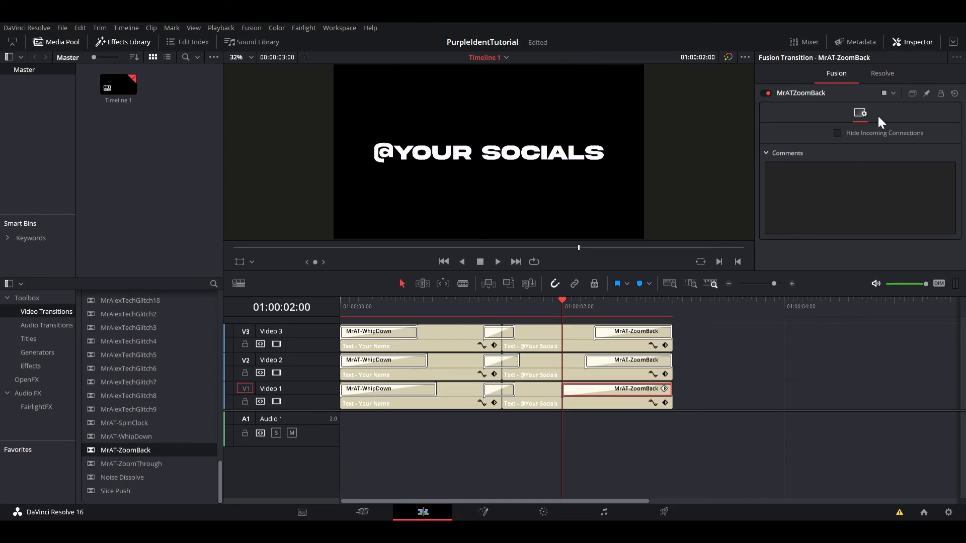
click(874, 76)
drag(845, 129, 841, 130)
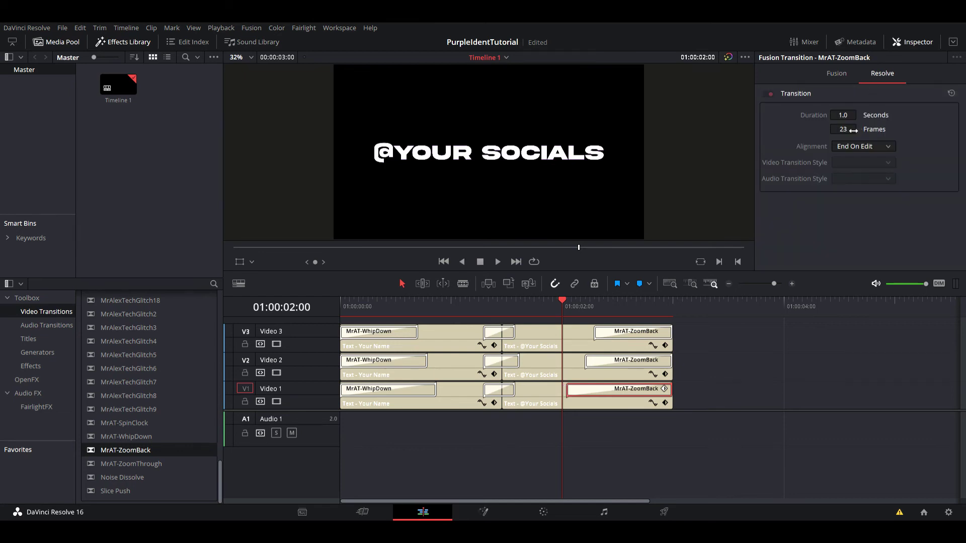
click(853, 130)
text(21)
key(Return)
- Return the playhead to the start of the timeline and select everything on it
click(345, 305)
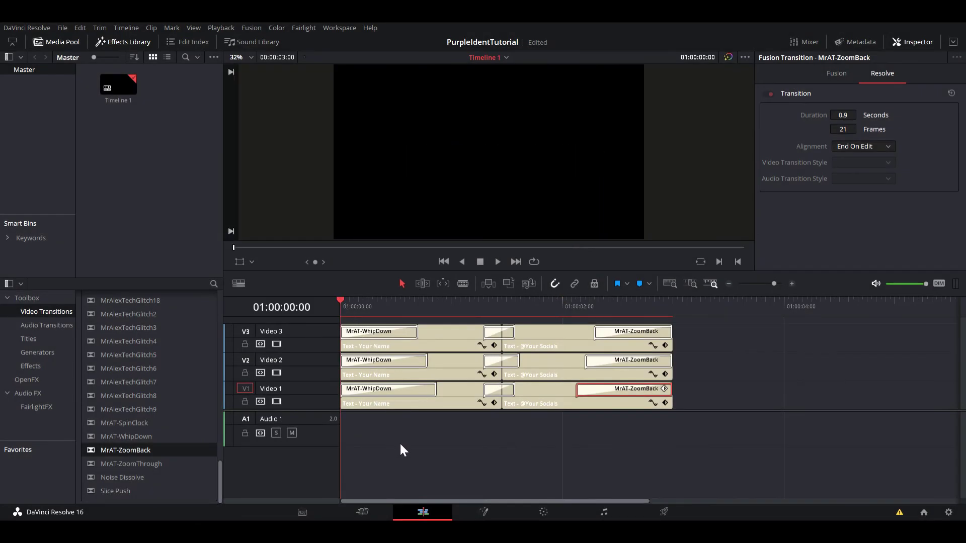
click(483, 444)
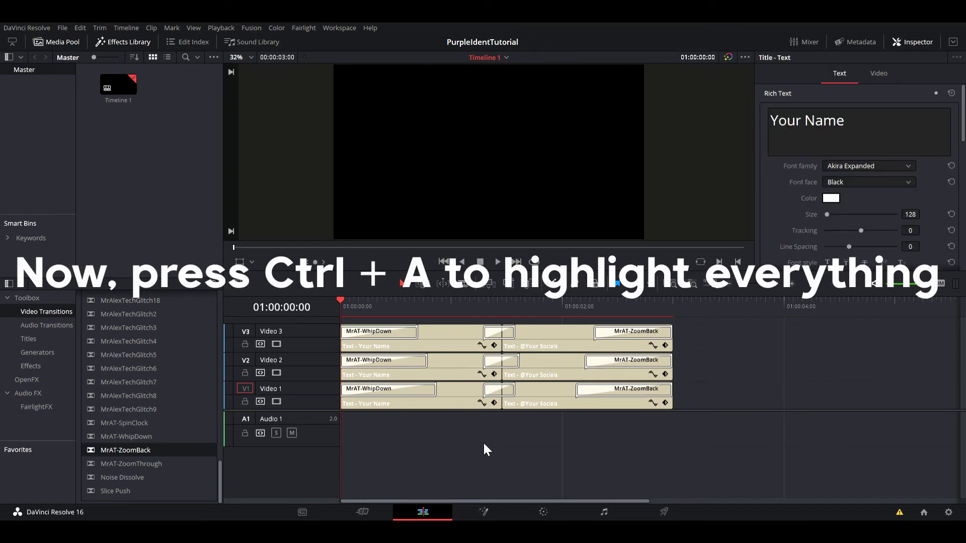
key(ctrl+a)
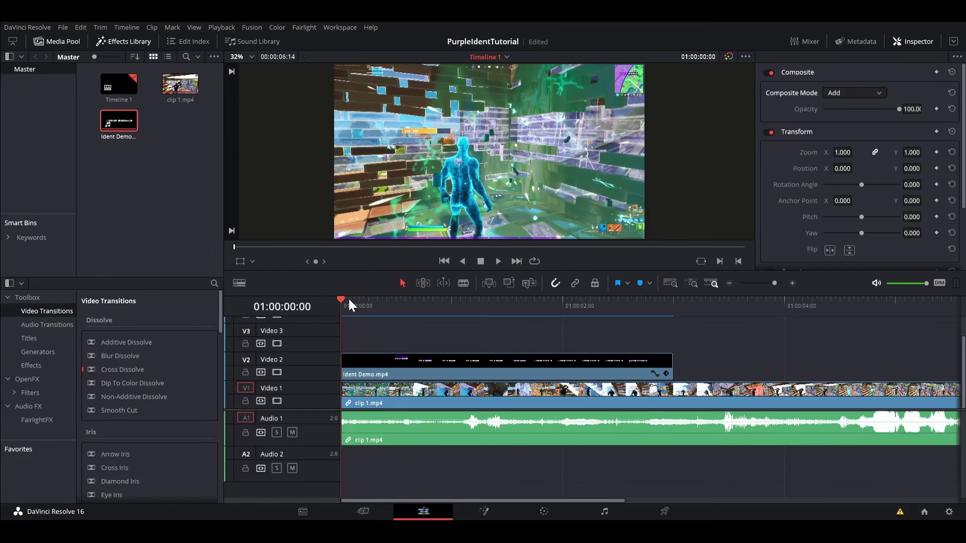
- Scrub from the start to 01:00:00:20 to preview the Ident Demo.mp4 overlay on top of clip 1.mp4
drag(348, 297, 432, 307)
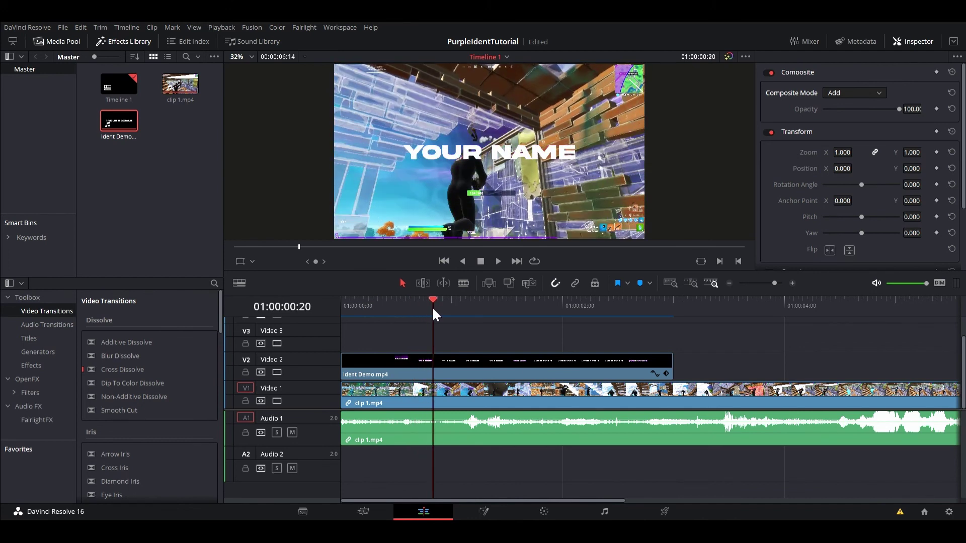
- Split clip 1.mp4 on Video 1 at 01:00:03:00, where the Ident Demo.mp4 overlay ends
click(672, 309)
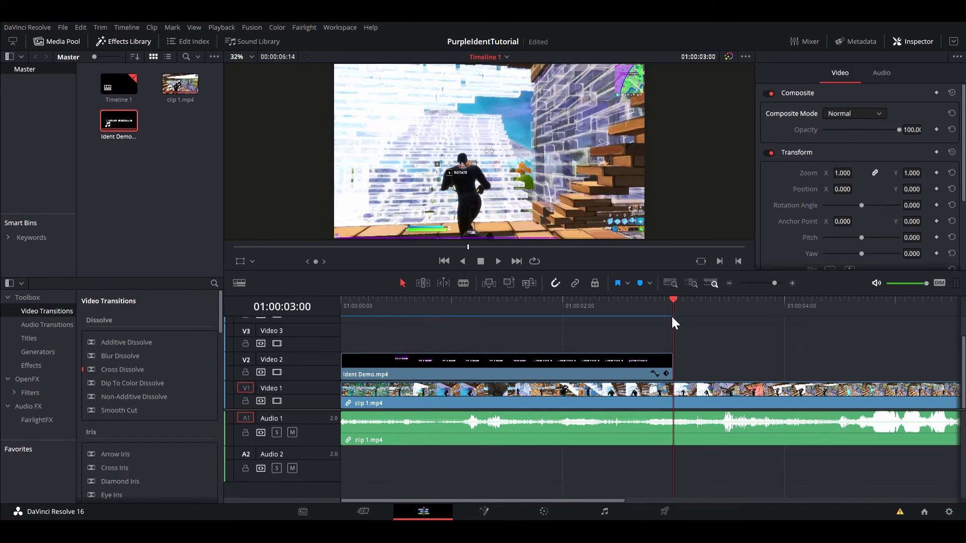
click(687, 396)
key(ctrl+b)
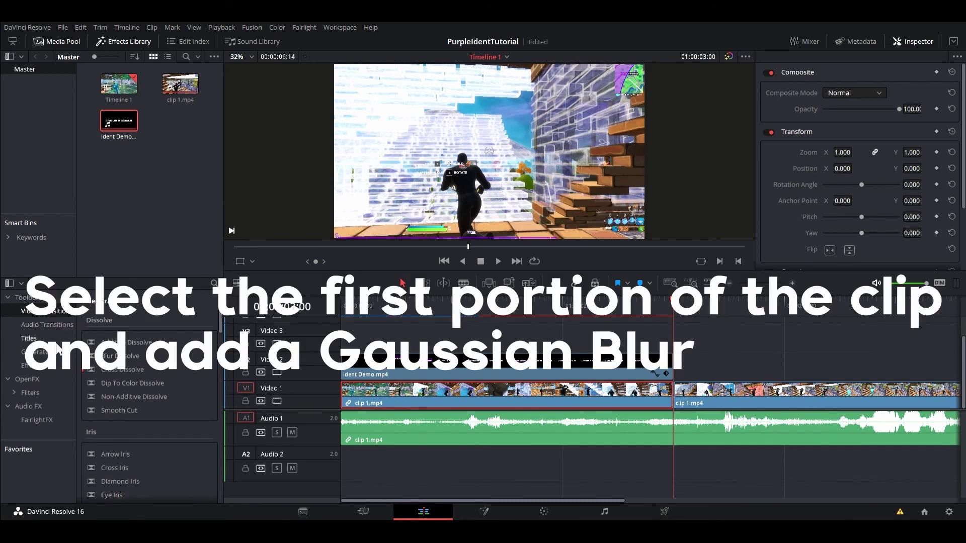
- Apply the Gaussian Blur filter to the first portion of clip 1.mp4 on Video 1 and preview it from the start
click(40, 377)
drag(110, 368, 363, 390)
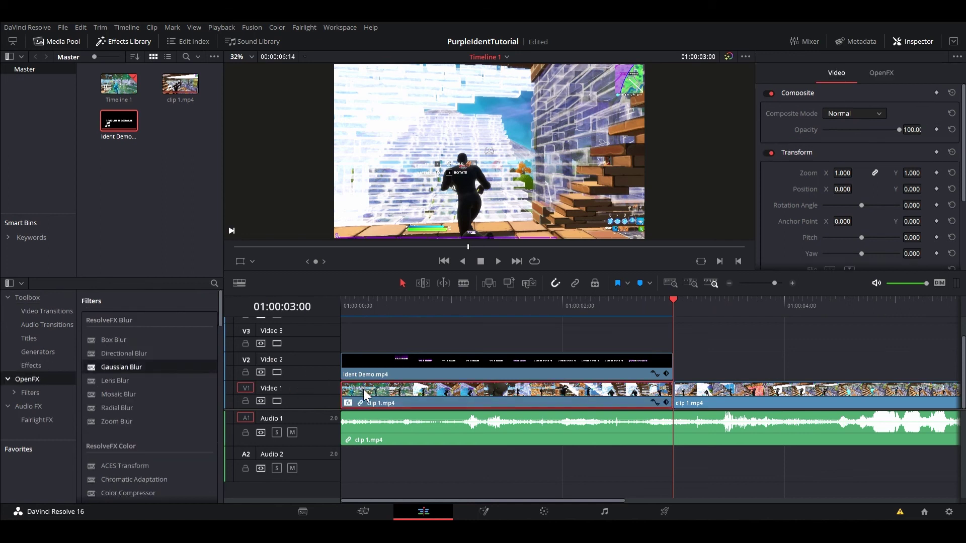
click(344, 306)
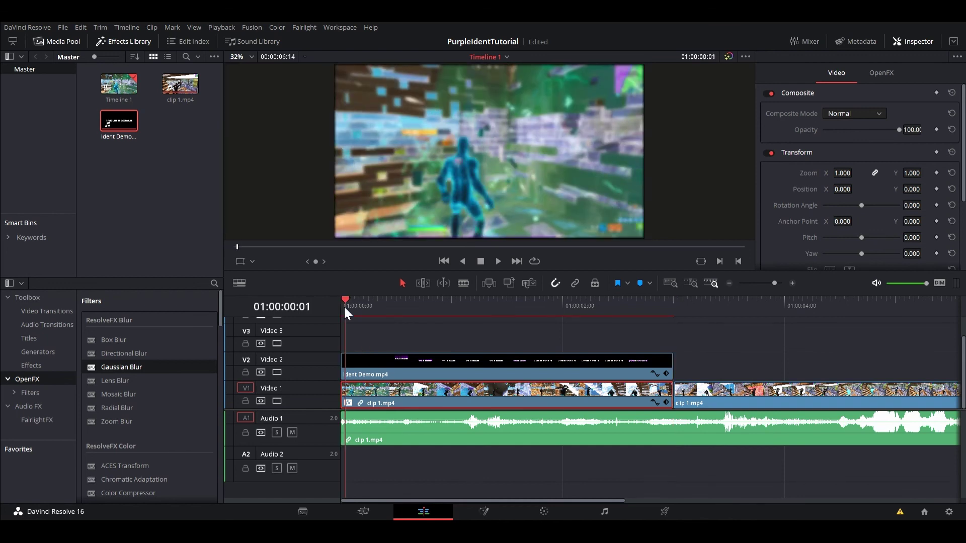
key(space)
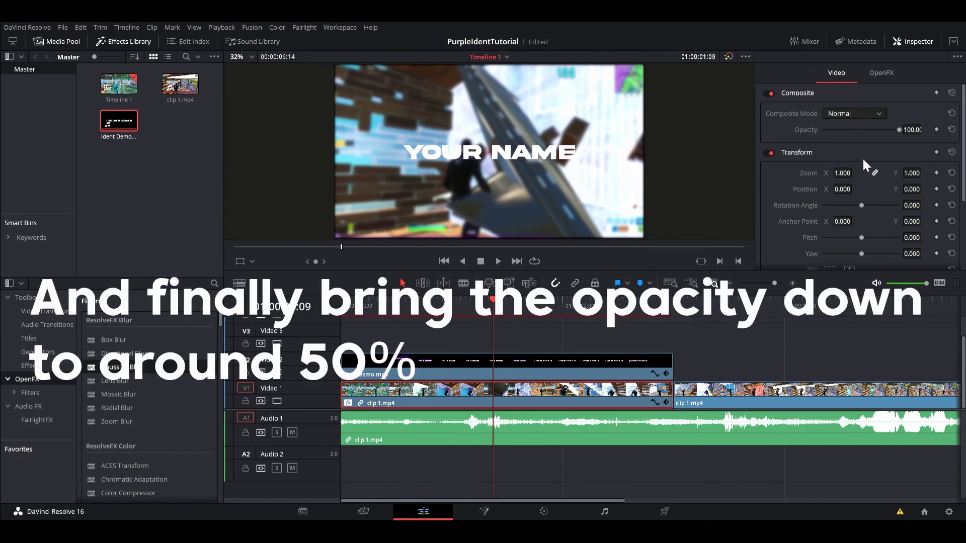
- Lower the opacity of the blurred first portion of clip 1.mp4 to 50.33 and play the result from near the start
drag(900, 130, 863, 133)
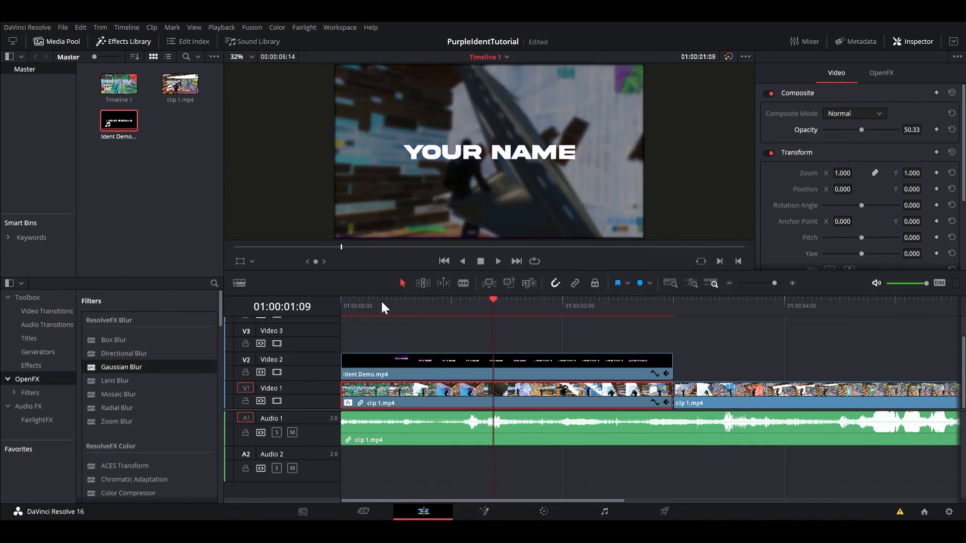
mouse_move(351, 303)
mouse_down()
mouse_move(342, 304)
mouse_move(374, 302)
mouse_move(351, 304)
mouse_up()
key(space)
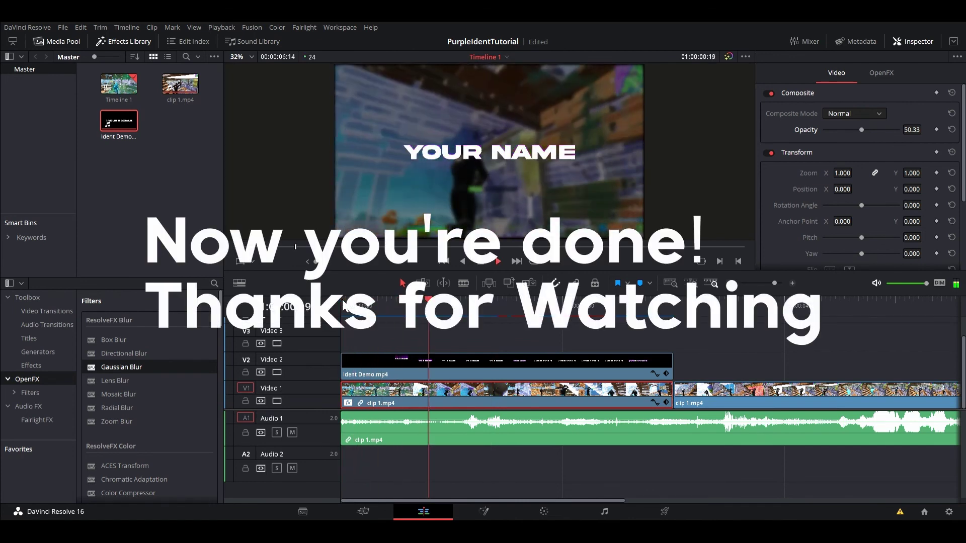